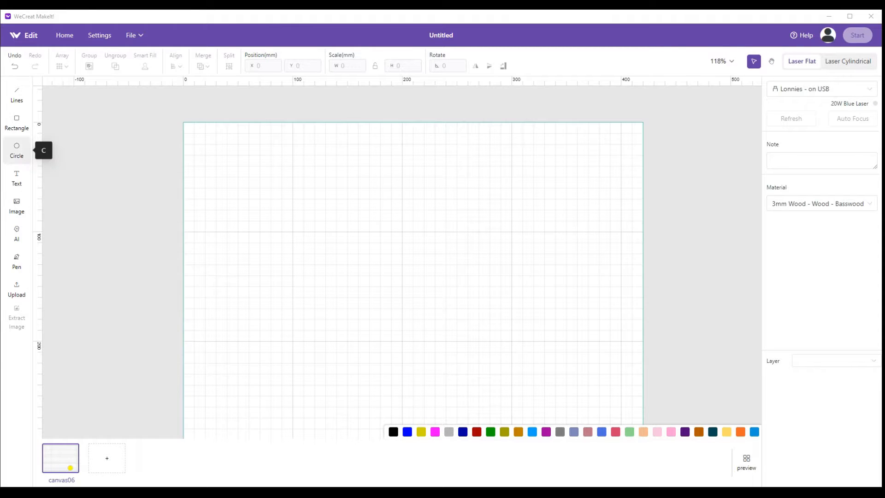
Draw a circle, set its width and height to 128 mm, and move it to about X 187, Y 59 mm
left_click(16, 147)
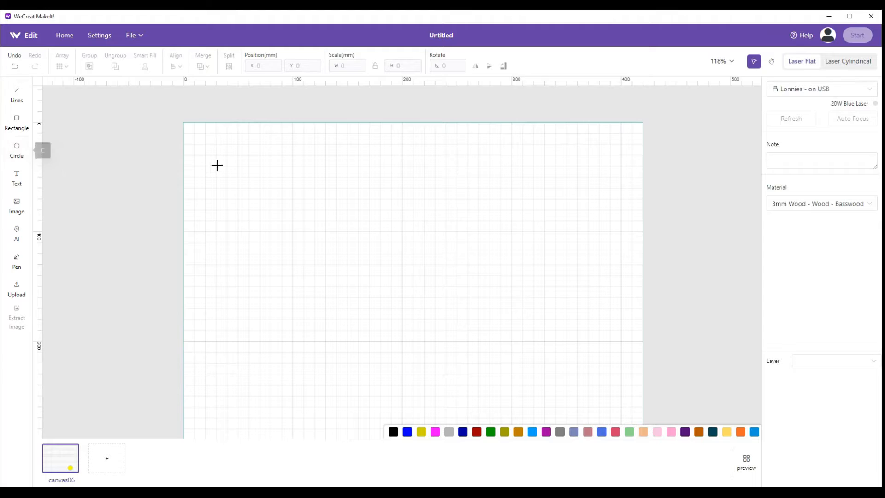
left_click_drag(215, 145, 314, 259)
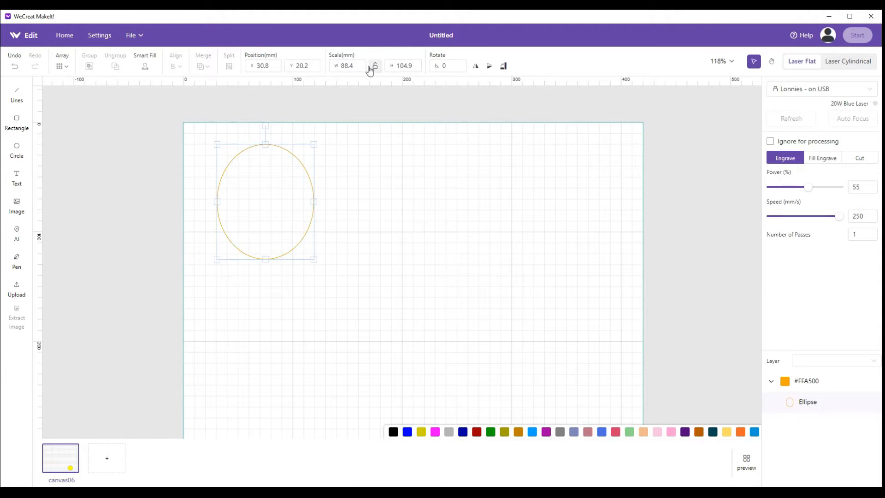
left_click_drag(360, 64, 334, 64)
type("128")
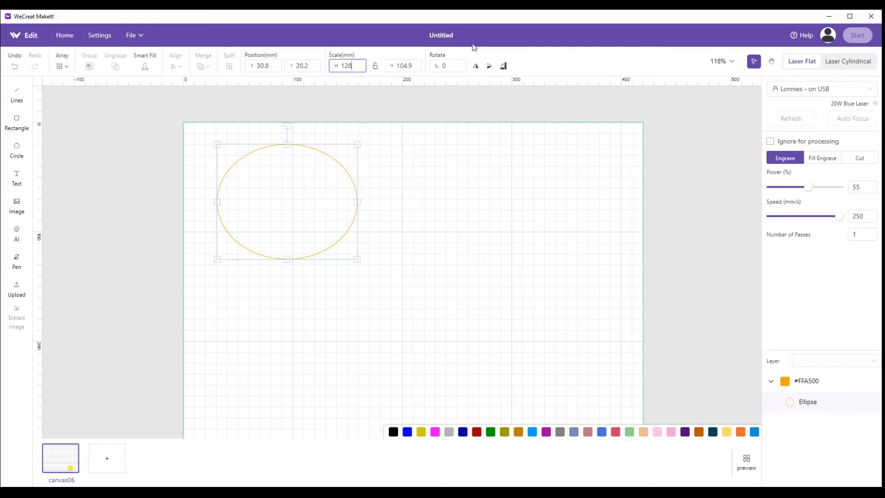
left_click_drag(413, 66, 390, 65)
type("128")
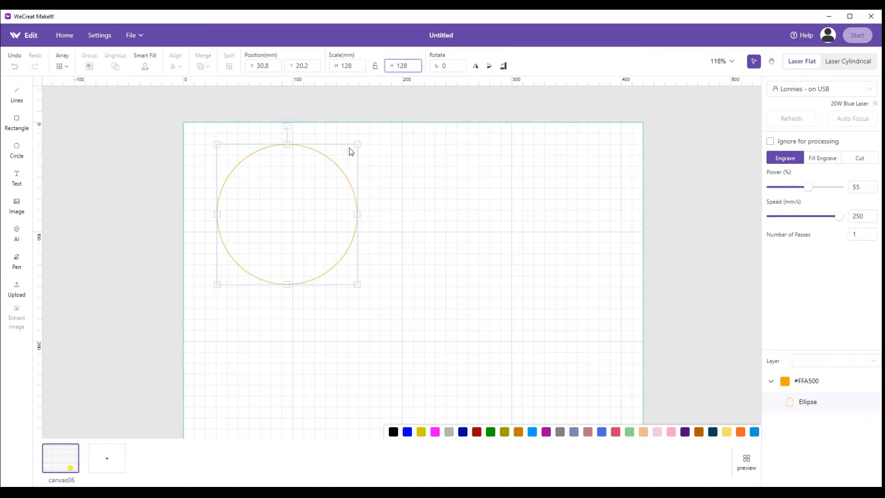
left_click_drag(320, 206, 484, 250)
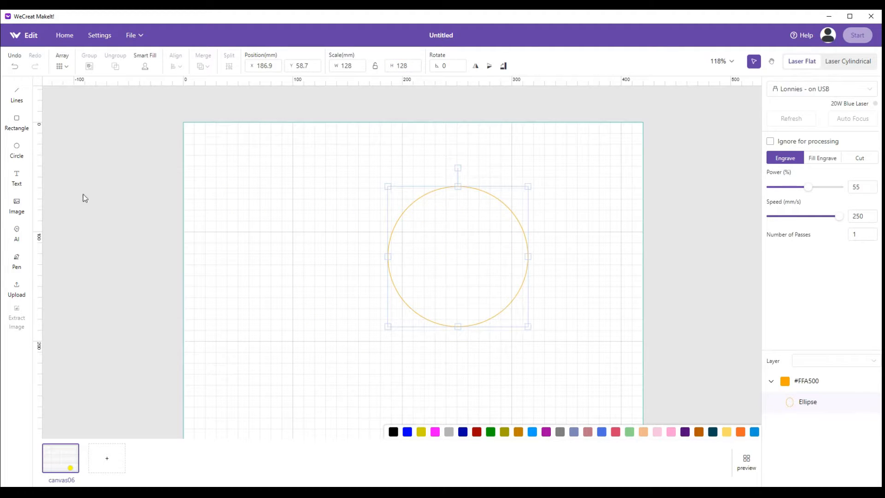
Draw a second circle sized 19 × 19 mm and place it above and left of the large circle
left_click(16, 148)
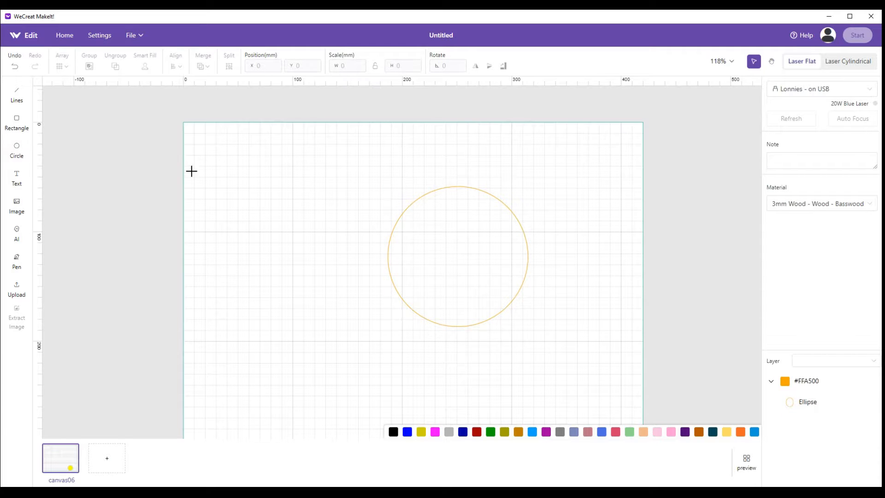
left_click_drag(243, 178, 270, 211)
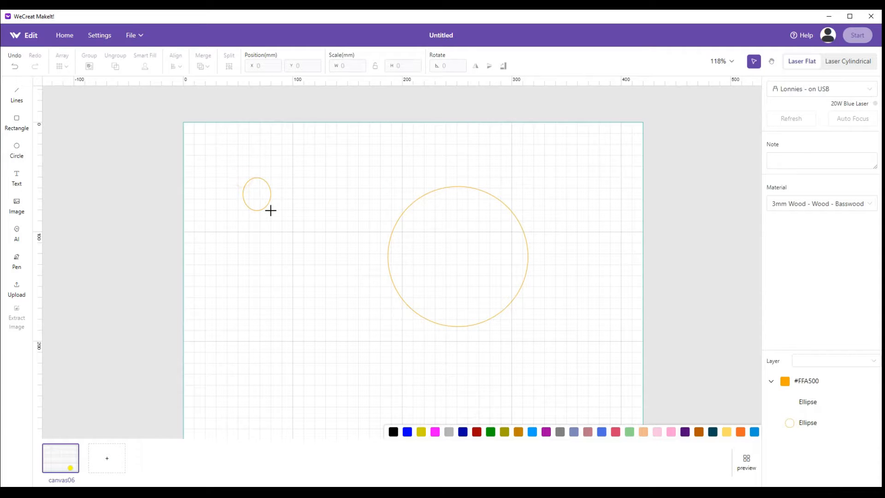
double_click(338, 66)
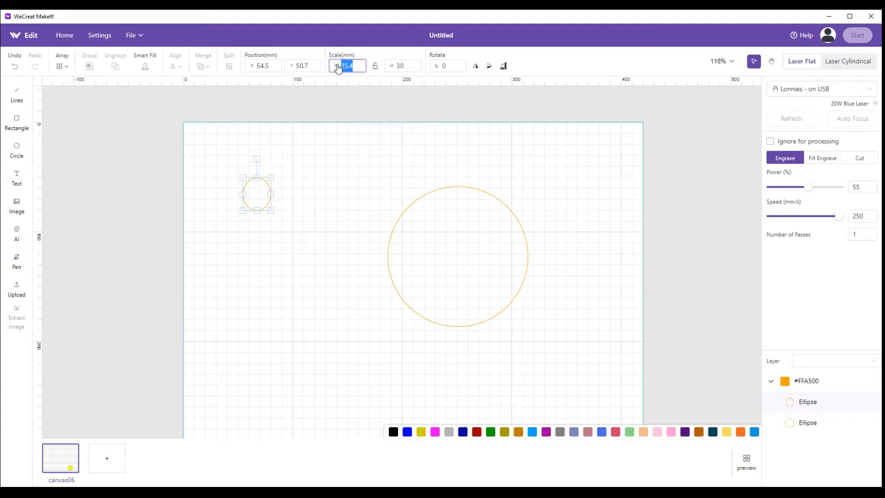
type("19")
left_click(409, 66)
left_click_drag(409, 66, 395, 68)
type("19")
left_click(331, 166)
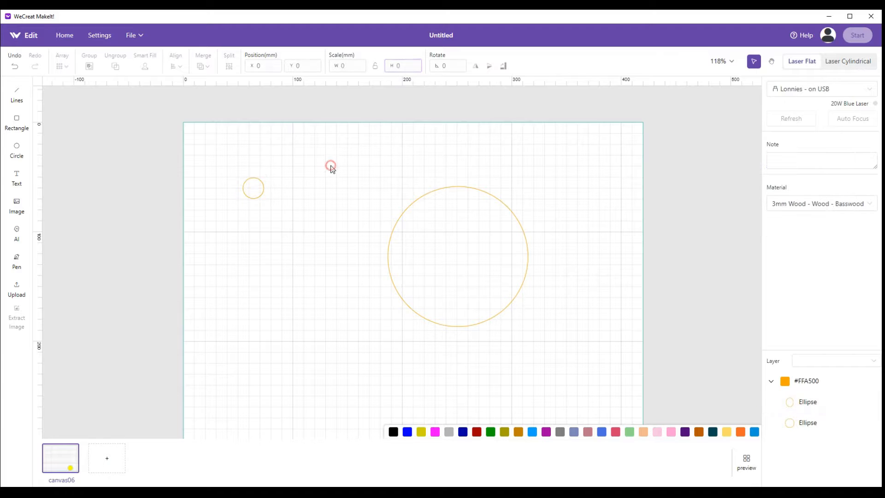
left_click_drag(255, 190, 338, 171)
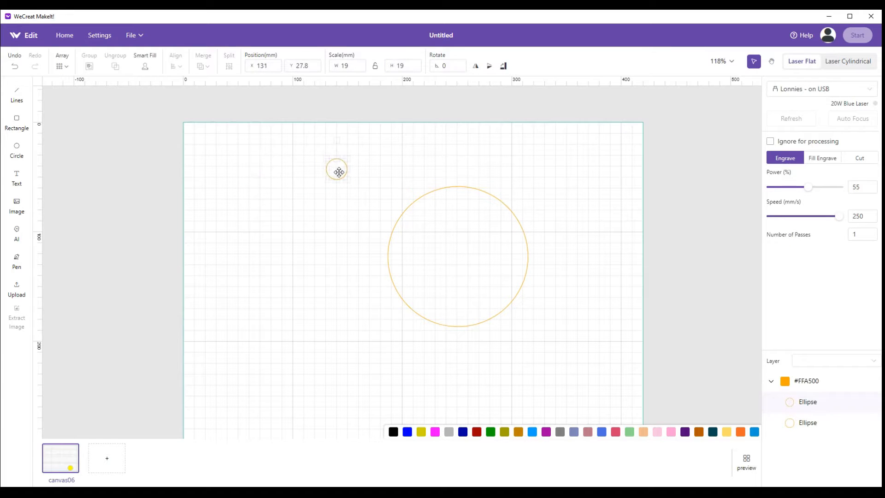
Draw a third circle near the canvas's upper-left corner and set its width and height to 5 mm
left_click(17, 146)
left_click_drag(215, 170, 245, 192)
left_click(351, 66)
left_click_drag(353, 66, 333, 63)
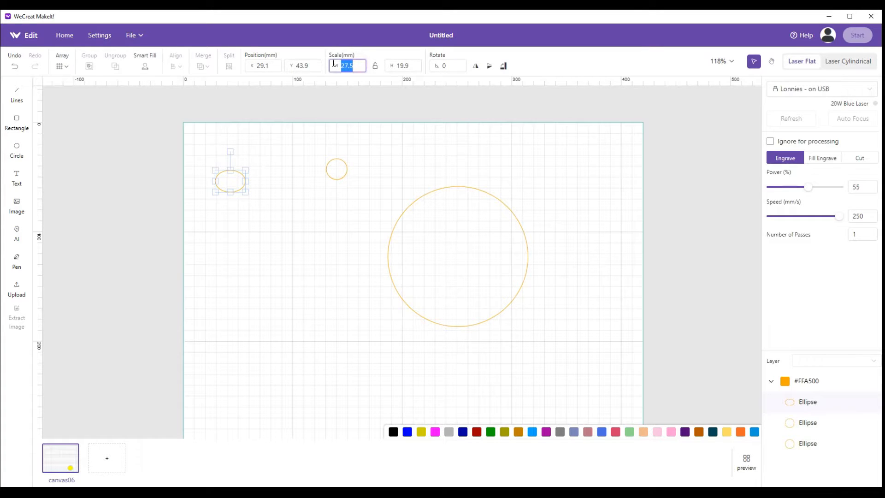
type("5")
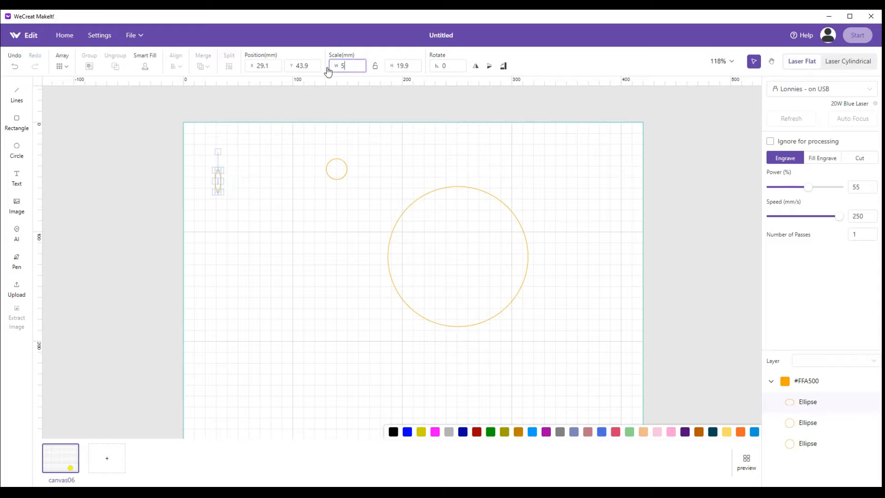
left_click(408, 66)
double_click(410, 66)
type("5")
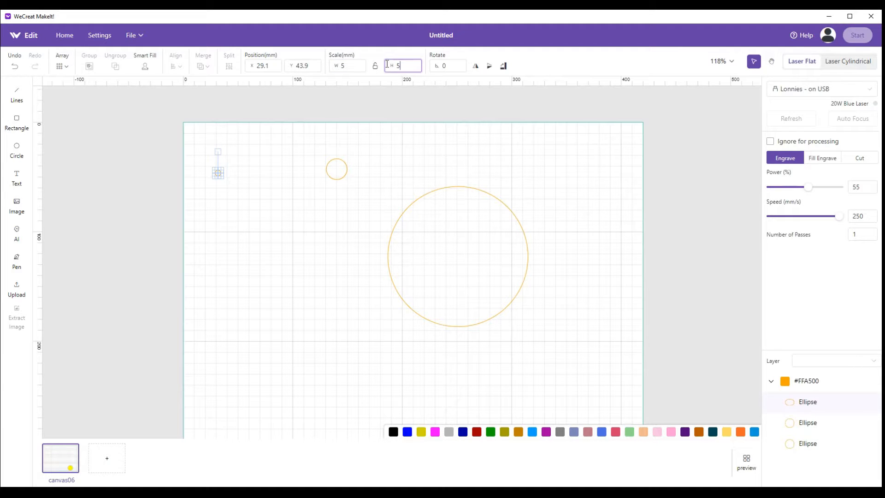
left_click(269, 167)
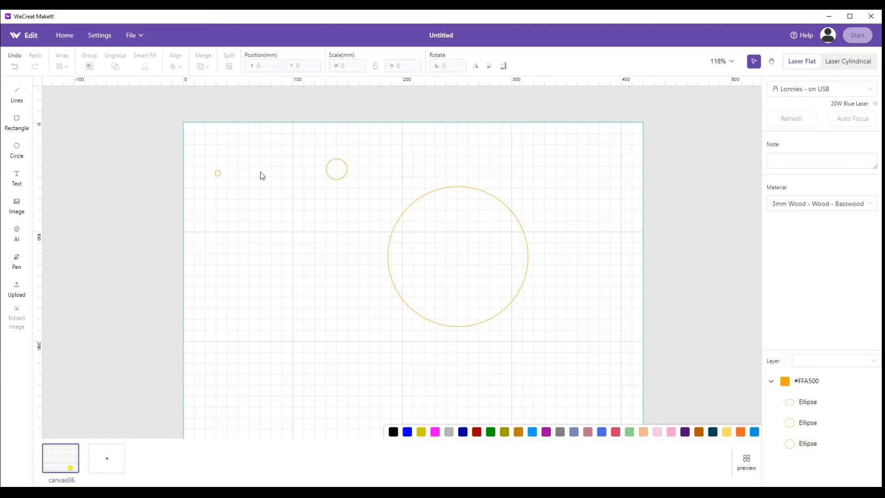
Move the 128 mm circle beneath the two small circles, to about X 31, Y 61 mm
left_click_drag(480, 261, 308, 262)
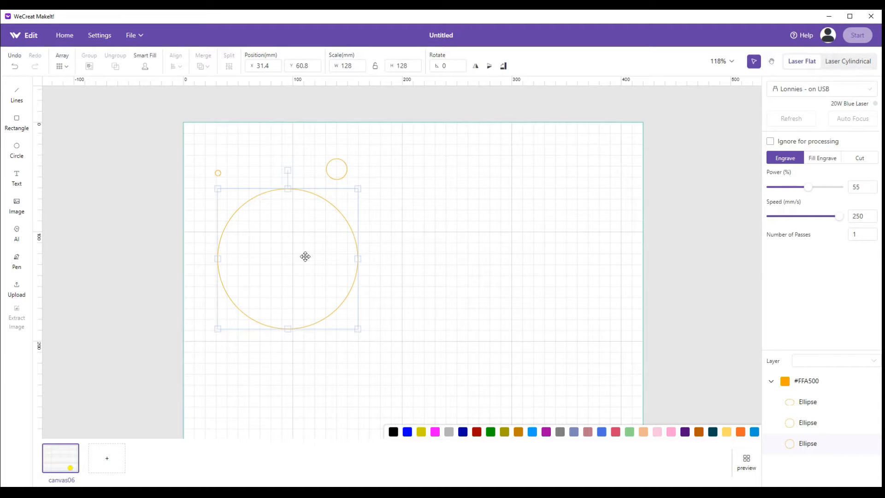
scroll(382, 240, "up", 3)
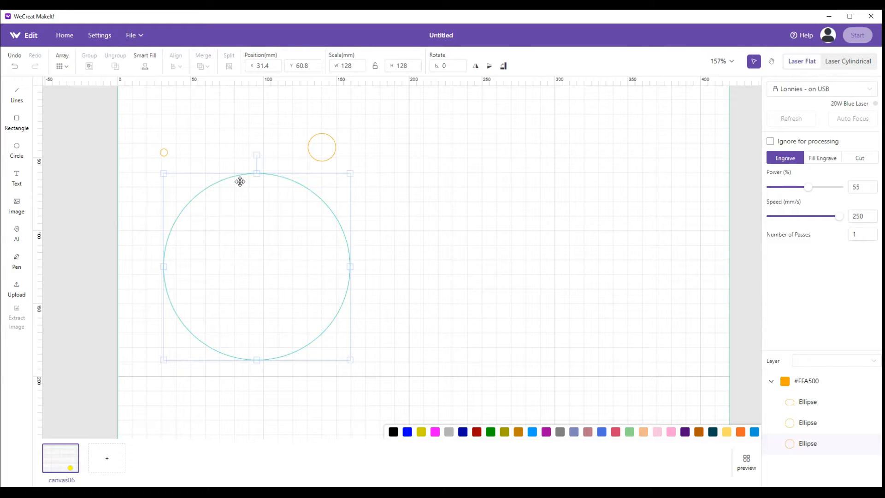
left_click(452, 235)
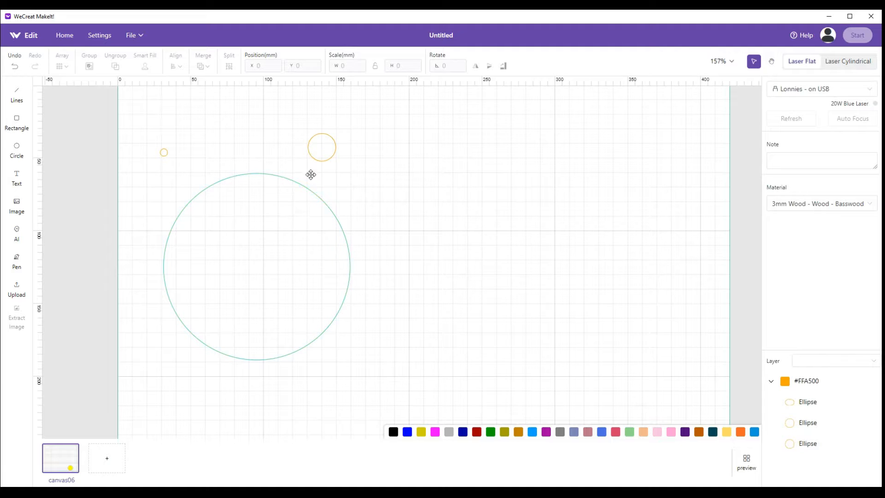
Centre the 19 mm circle on the topmost point of the 128 mm circle, at X 85.8, Y 51.3 mm
left_click(320, 146)
left_click_drag(319, 146, 270, 177)
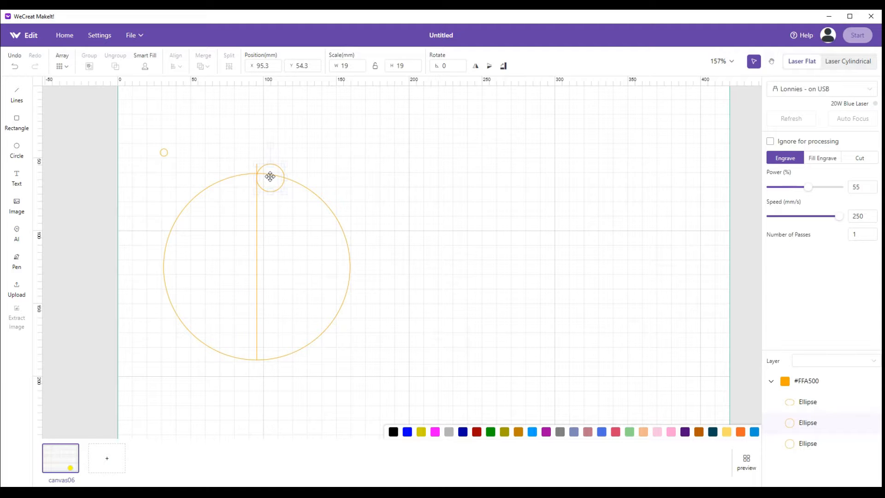
left_click_drag(269, 176, 257, 177)
left_click_drag(257, 177, 257, 173)
left_click_drag(257, 173, 257, 173)
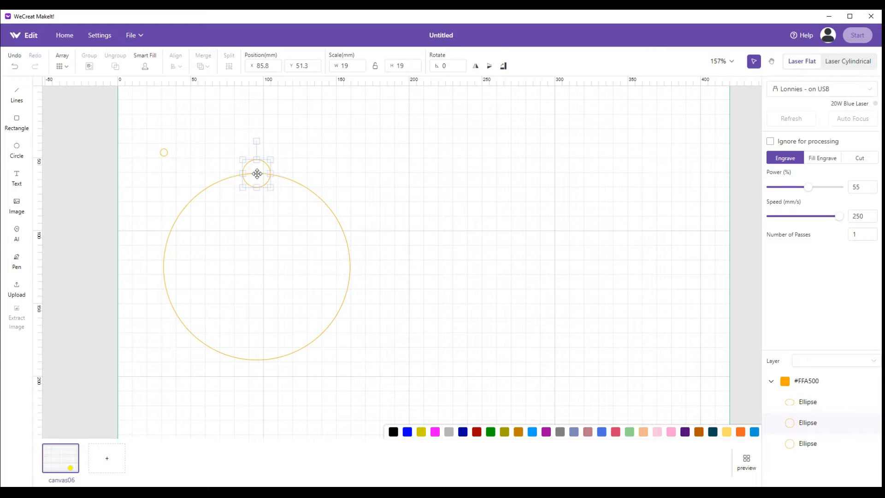
left_click(390, 180)
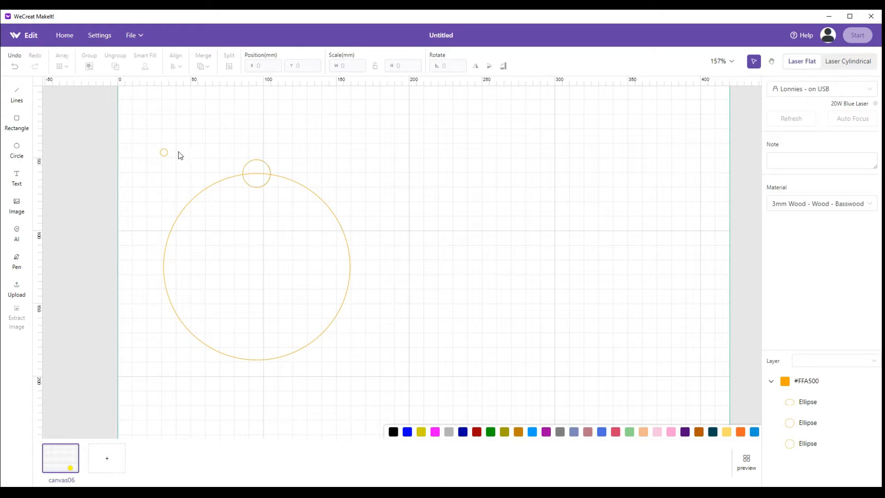
Move the 5 mm circle clear and merge the 19 mm and 128 mm circles with Merge Graphic Shapes
left_click_drag(166, 151, 145, 119)
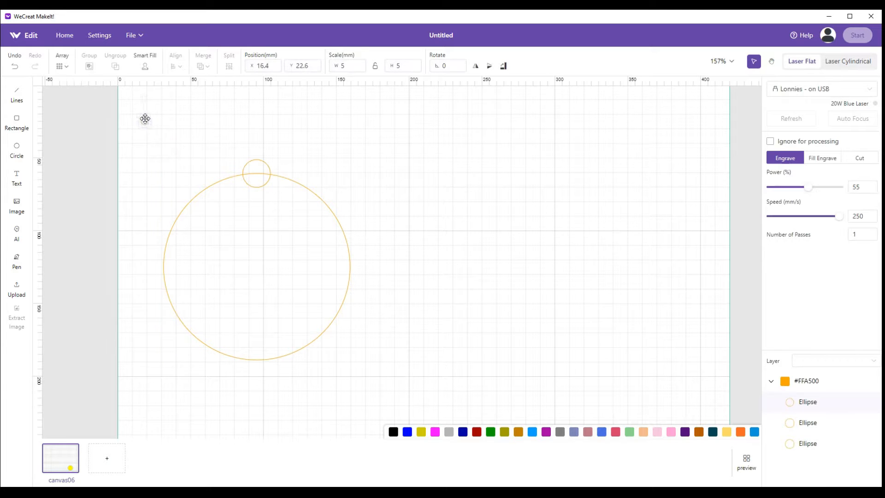
left_click_drag(150, 146, 379, 381)
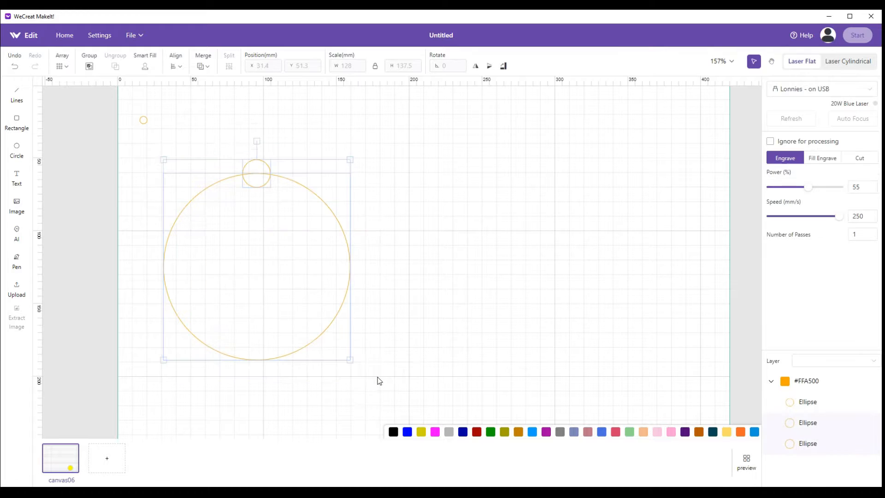
left_click(199, 66)
mouse_move(203, 66)
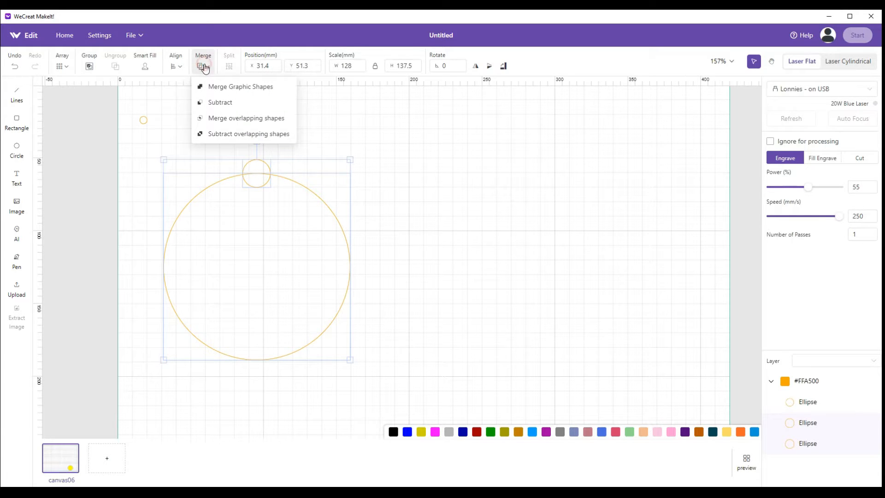
left_click(218, 88)
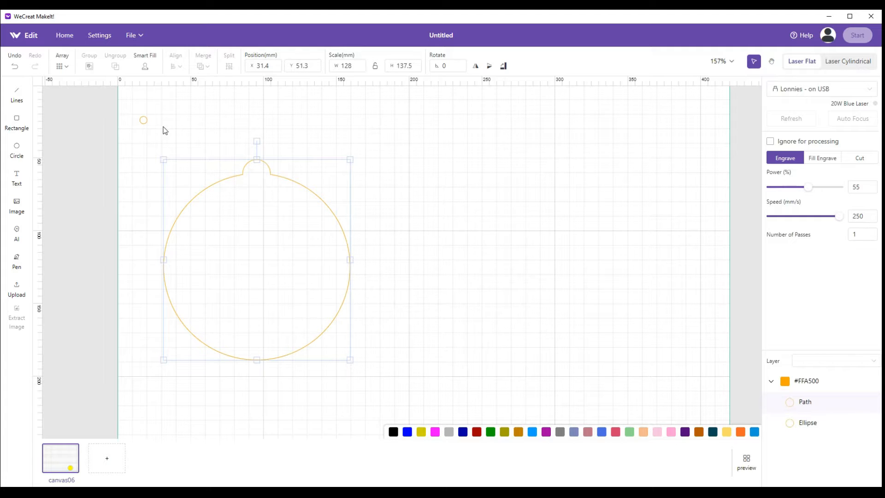
Move the 5 mm circle into the ornament's tab, centred horizontally against the tab's top edge at X 92.9, Y 51.3 mm
left_click(149, 124)
left_click_drag(145, 121, 259, 171)
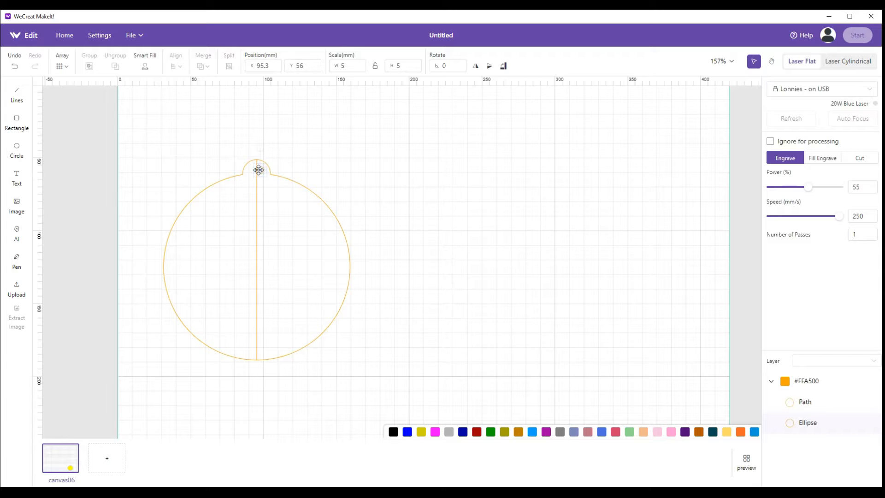
scroll(262, 181, "up", 4)
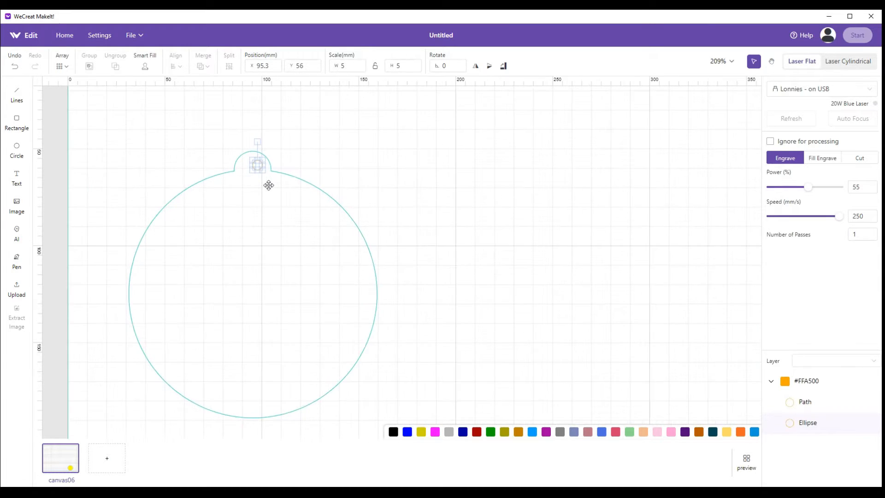
scroll(262, 185, "up", 3)
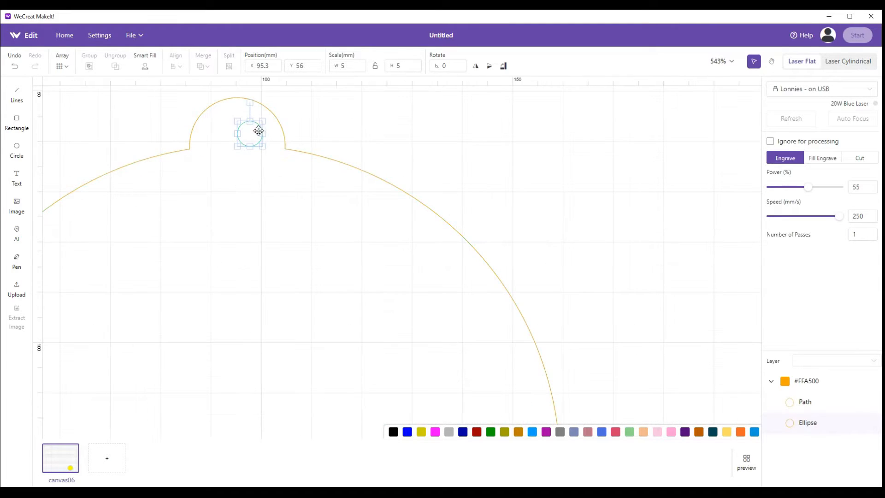
left_click_drag(249, 134, 226, 125)
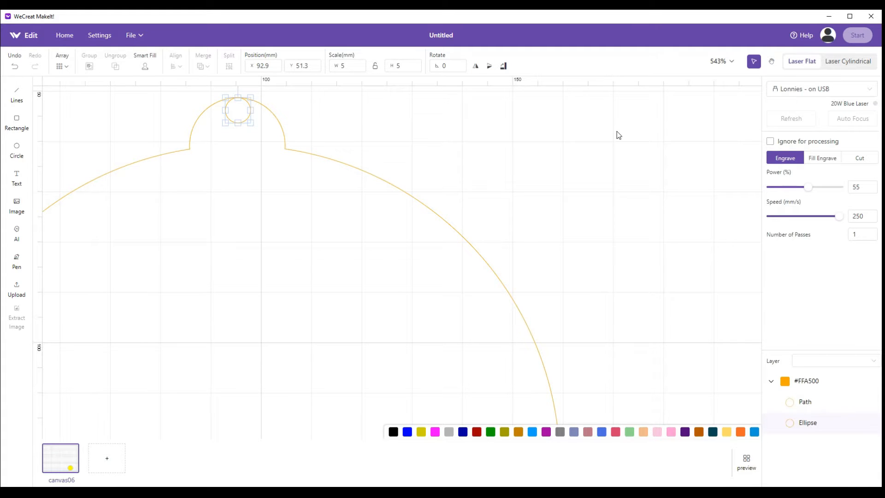
Nudge the 5 mm circle down inside the tab to Y 53.5 mm
key("Down")
key("Down")
key("Down")
key("Down")
key("Down")
key("Down")
key("Down")
key("Down")
key("Down")
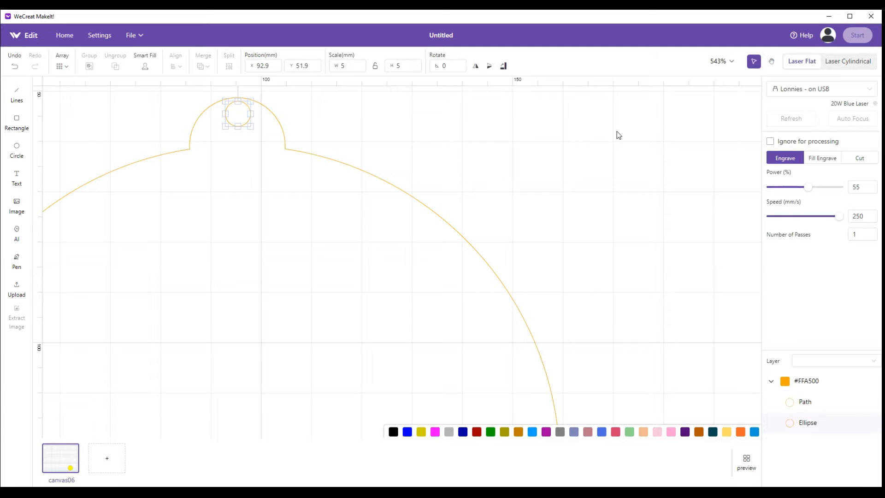
key("Down")
key("Down")
key("Down")
key("Down")
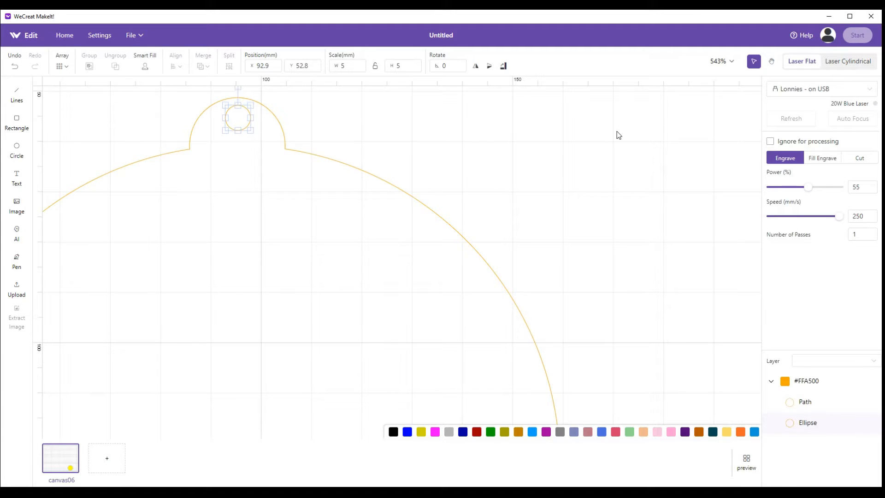
key("Down")
key("Down")
scroll(237, 121, "down", 5)
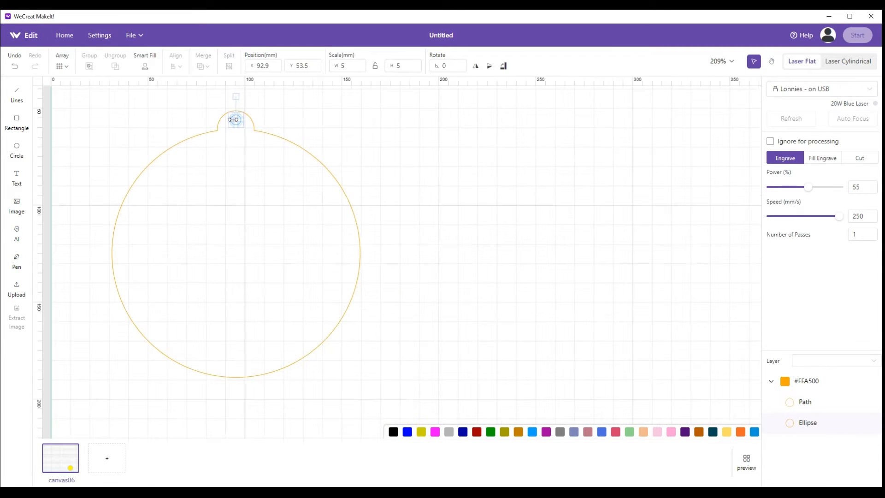
Cut the 5 mm hole out of the ornament outline with Subtract overlapping shapes
left_click(312, 128)
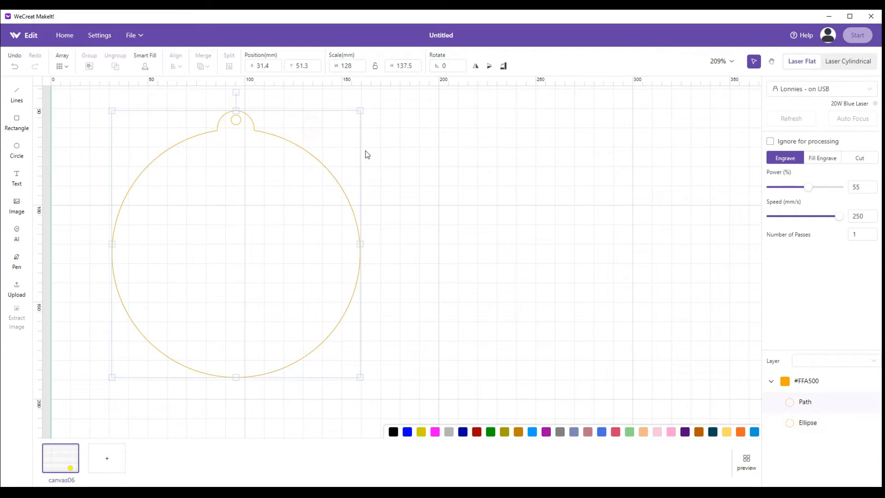
left_click(420, 163)
left_click_drag(75, 101, 407, 400)
left_click(203, 65)
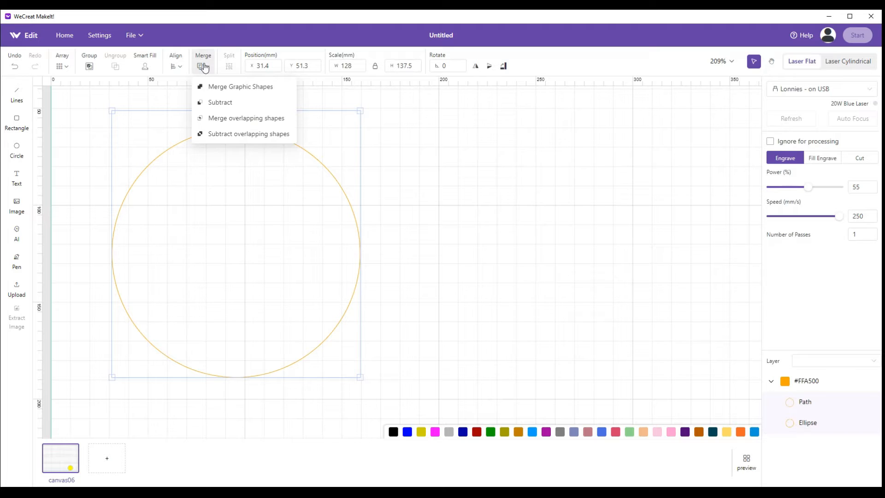
left_click(232, 134)
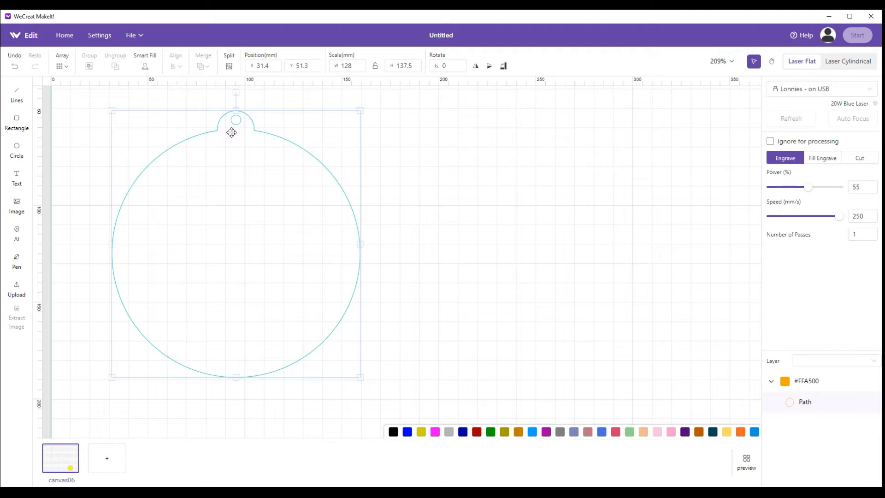
left_click(417, 166)
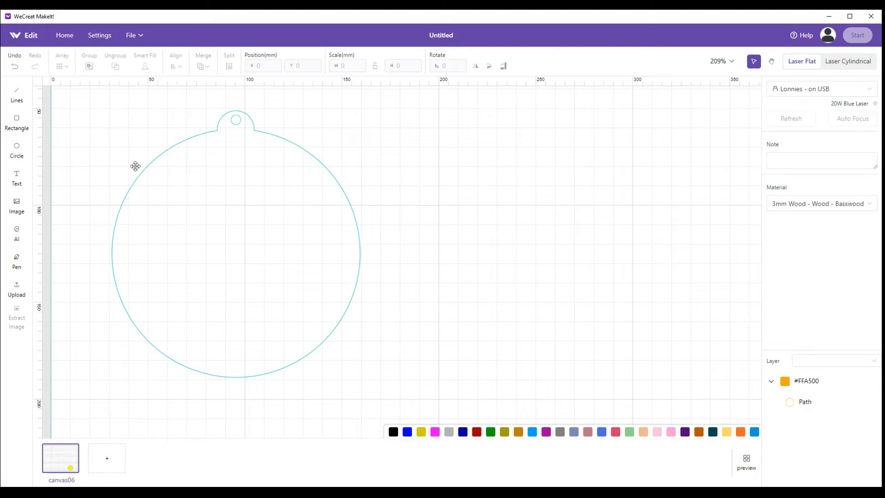
Array the ornament outline into 3 columns and 1 row with 1 mm spacing
left_click(180, 183)
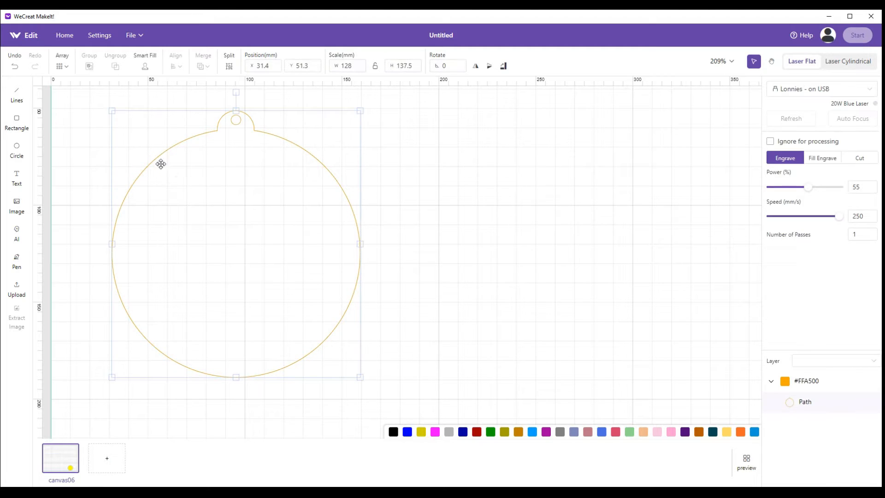
left_click(63, 65)
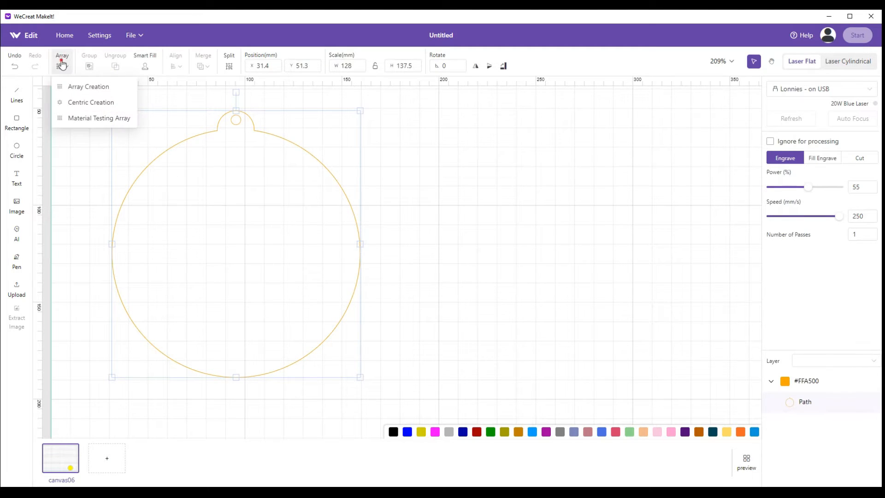
left_click(71, 87)
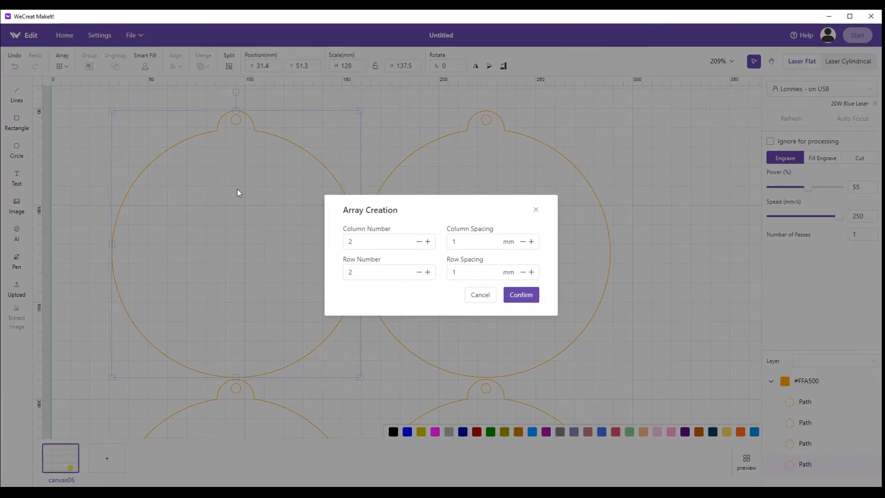
left_click(428, 242)
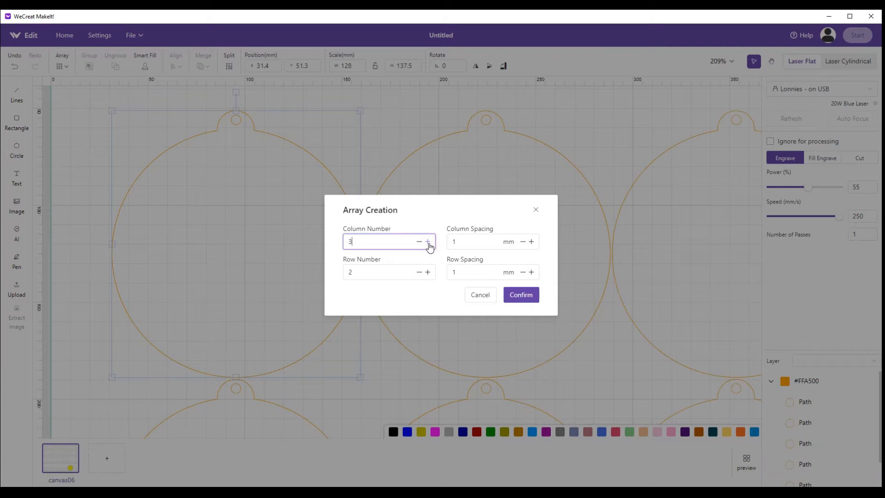
left_click(419, 272)
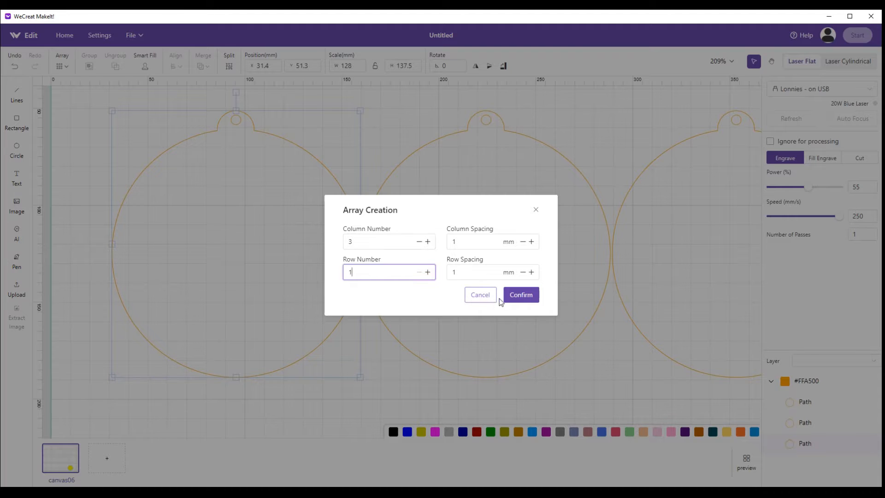
left_click(517, 297)
scroll(478, 288, "down", 1)
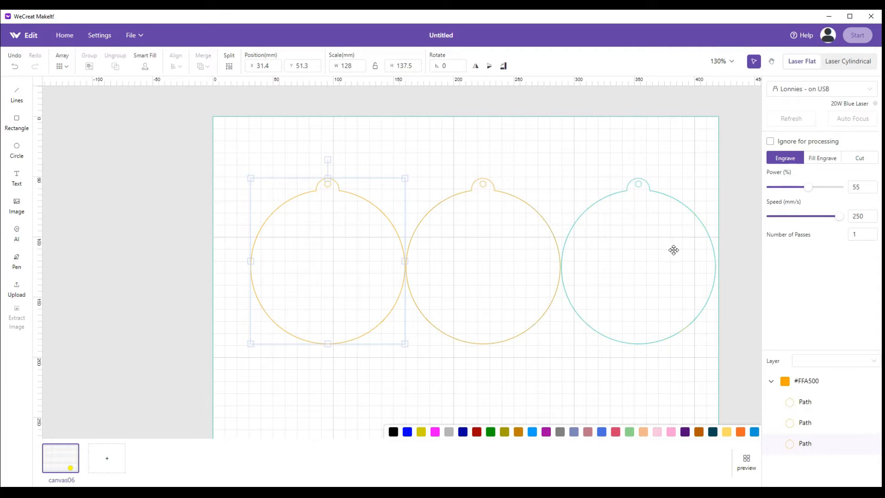
Move two ornament copies together near the bed's right edge and shift the remaining one to X 59.9, Y 33.6 mm
left_click_drag(656, 246, 657, 194)
left_click_drag(496, 255, 639, 236)
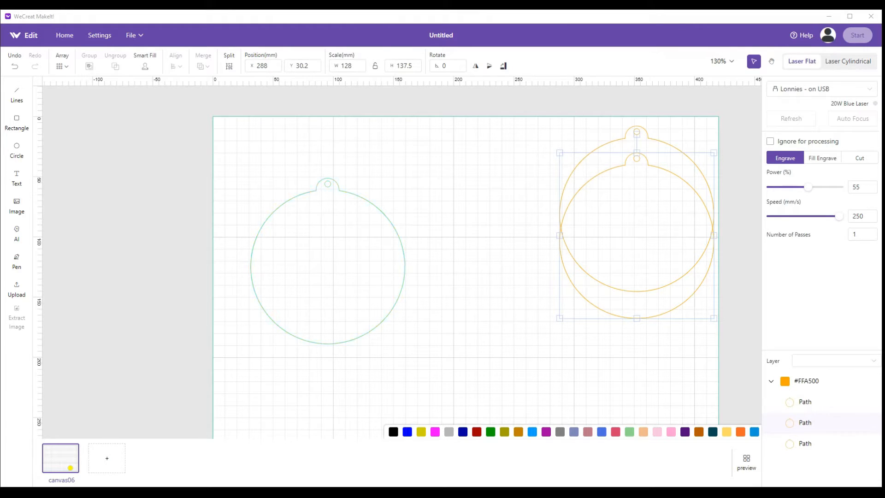
left_click_drag(314, 211, 348, 190)
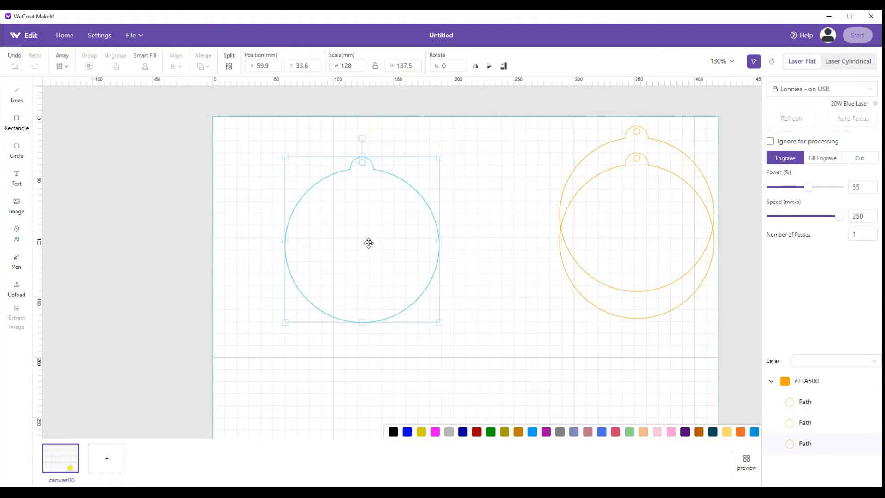
Draw a circle, set it to 120 by 120 mm, and centre it inside the separate ornament's body at X 63.7, Y 47.7 mm
left_click(16, 150)
left_click_drag(256, 182, 337, 254)
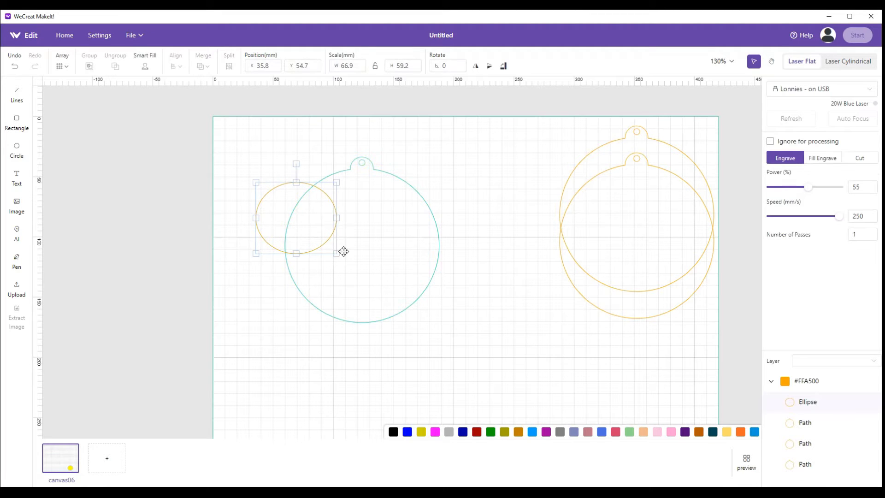
left_click_drag(359, 67, 341, 67)
type("120")
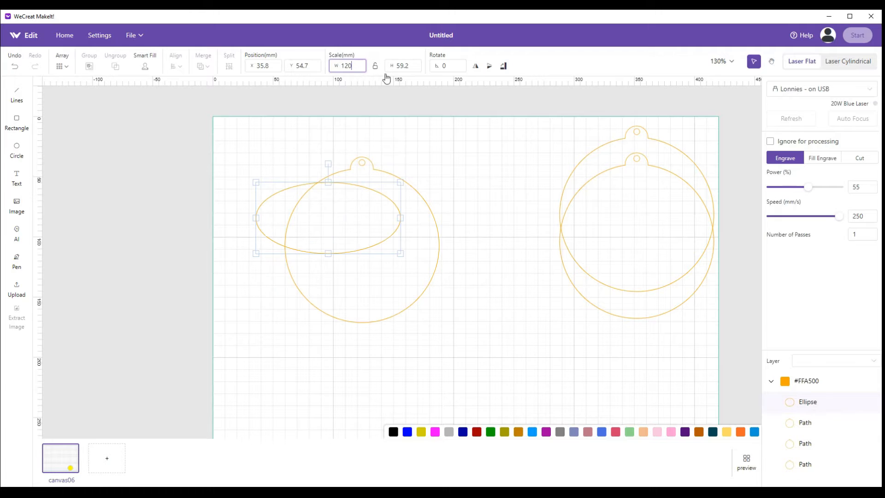
left_click_drag(415, 68, 393, 69)
type("120")
left_click_drag(334, 229, 371, 218)
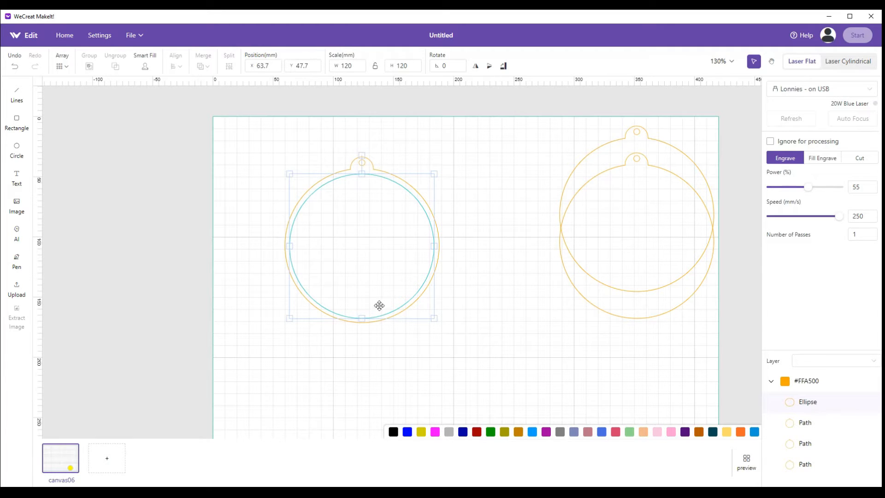
left_click(408, 350)
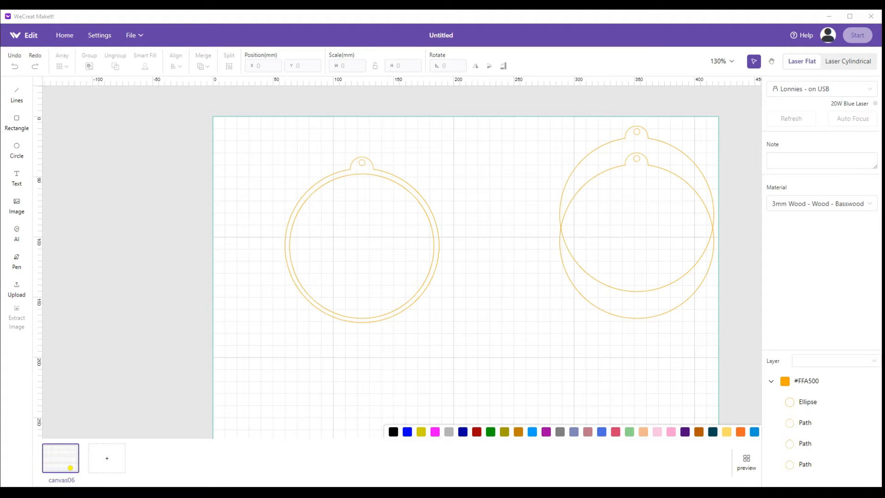
Cut the 120 mm circle out of the ornament with Subtract overlapping shapes
left_click_drag(243, 132, 505, 359)
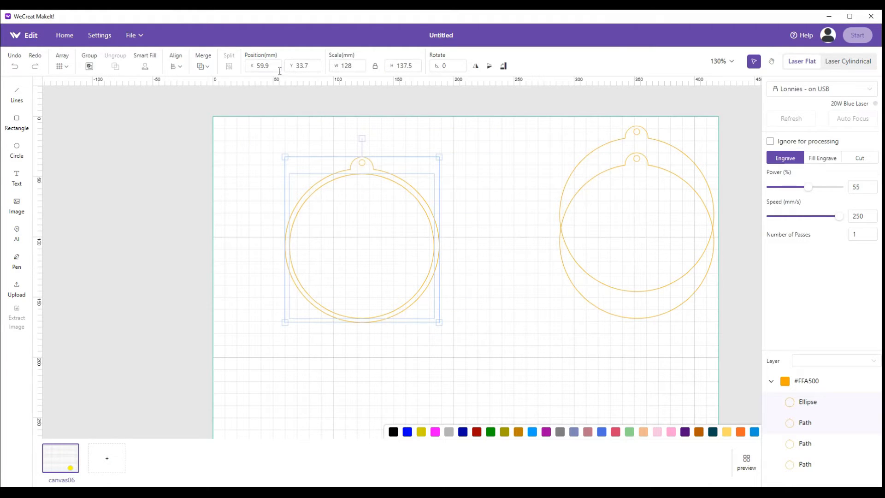
left_click(202, 66)
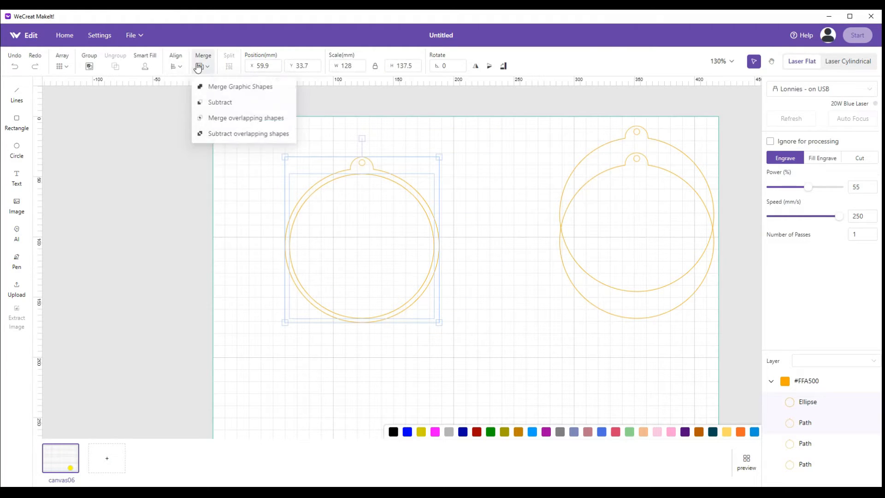
left_click(223, 134)
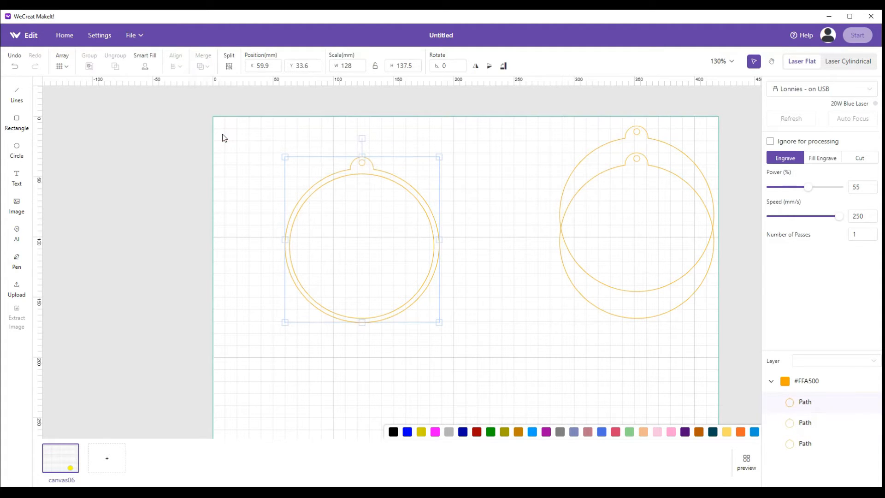
Move the ring-shaped ornament to the bed's right edge, below the two plain ornaments
left_click(320, 209)
left_click_drag(328, 192, 606, 211)
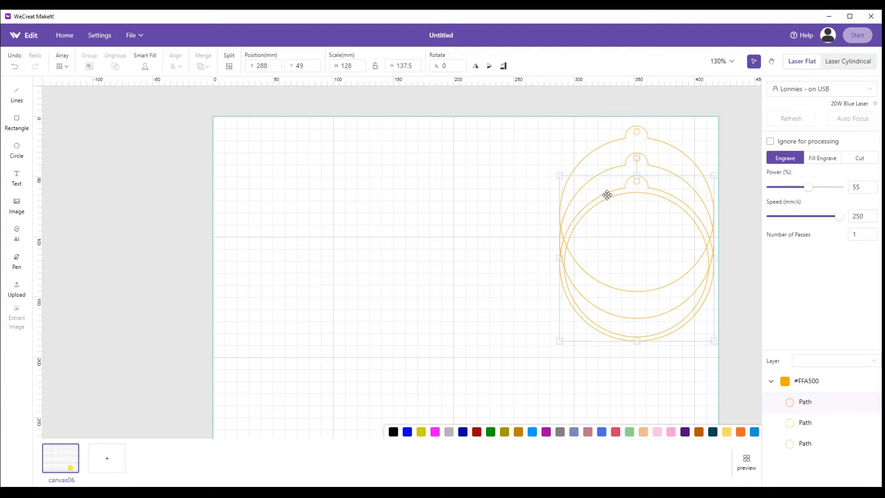
left_click_drag(607, 180, 608, 259)
Move one plain ornament to the middle of the bed and stack the other above the ring-shaped one along the right edge
left_click_drag(609, 212, 302, 209)
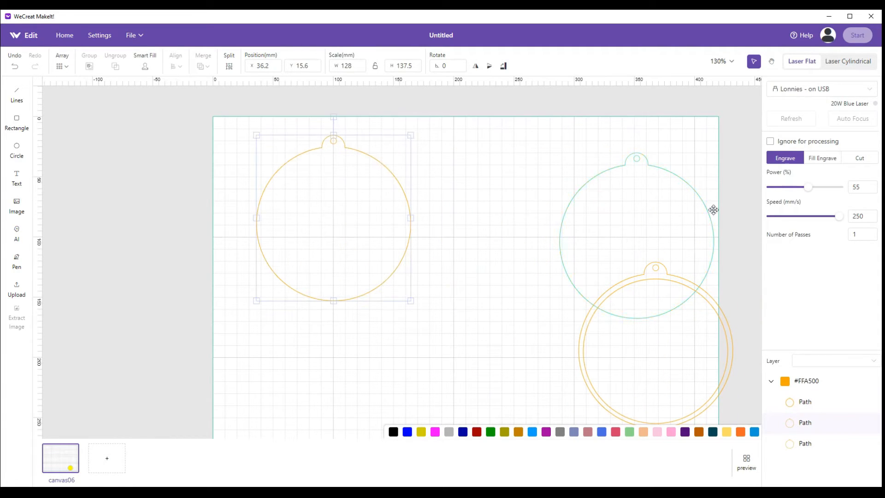
left_click_drag(647, 215, 652, 184)
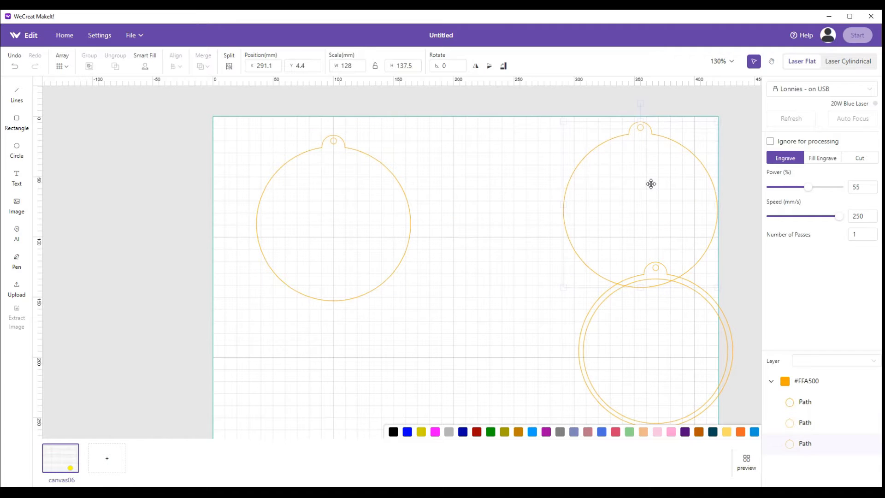
left_click_drag(654, 351, 642, 272)
left_click_drag(363, 222, 475, 206)
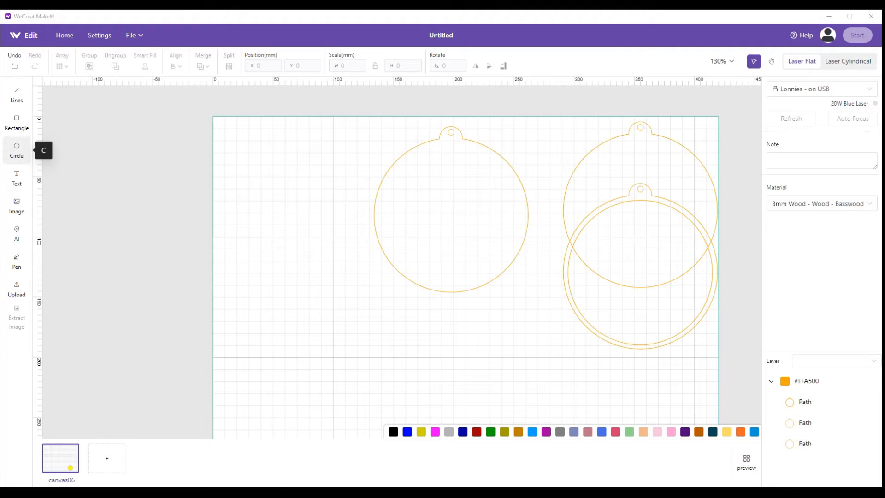
Draw an ellipse about 72 by 77 mm beside the middle ornament and set its width to 110 mm
left_click(16, 147)
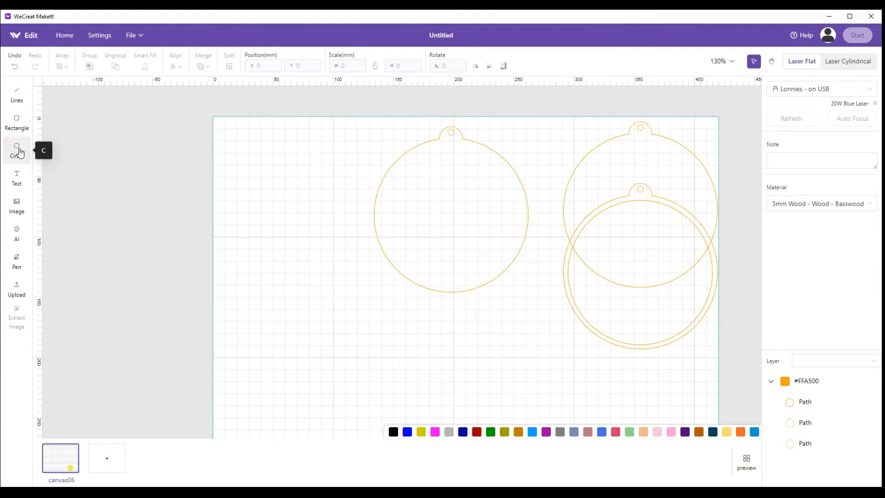
left_click_drag(242, 179, 330, 274)
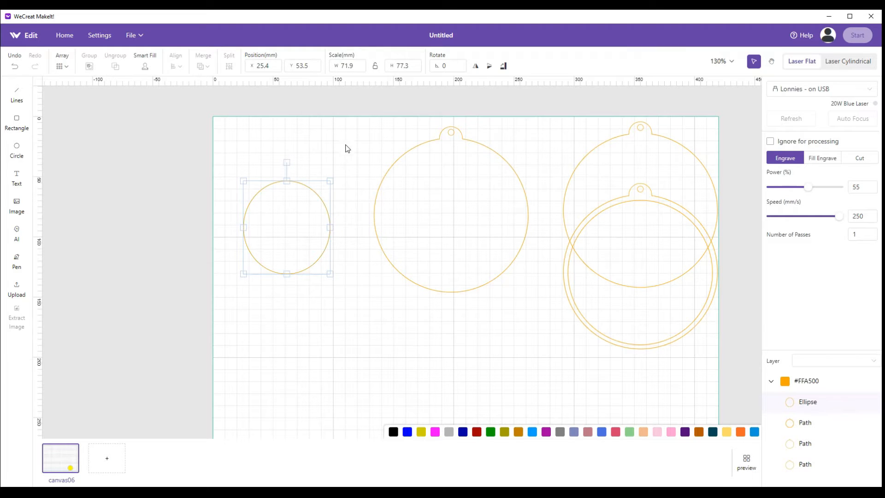
left_click_drag(362, 65, 329, 65)
type("10")
key("Return")
left_click_drag(355, 70, 341, 65)
type("110")
Set the ellipse's height to 110 mm and move the circle beside the middle ornament at X 13.5, Y 18 mm
left_click(422, 66)
left_click_drag(411, 66, 390, 68)
type("1140")
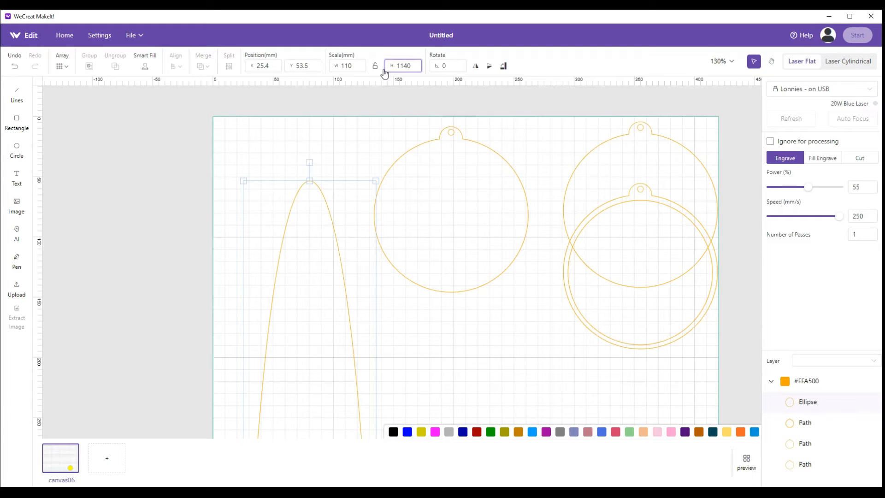
key("BackSpace")
key("BackSpace")
type("0")
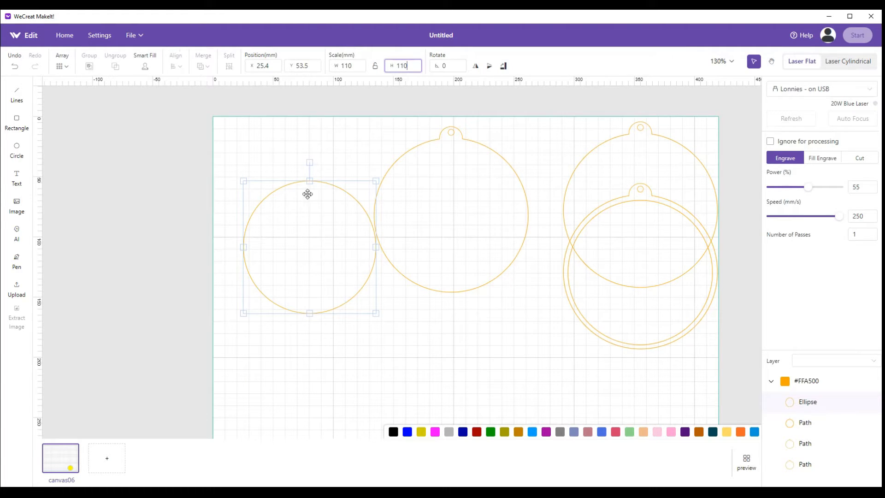
left_click_drag(300, 243, 287, 201)
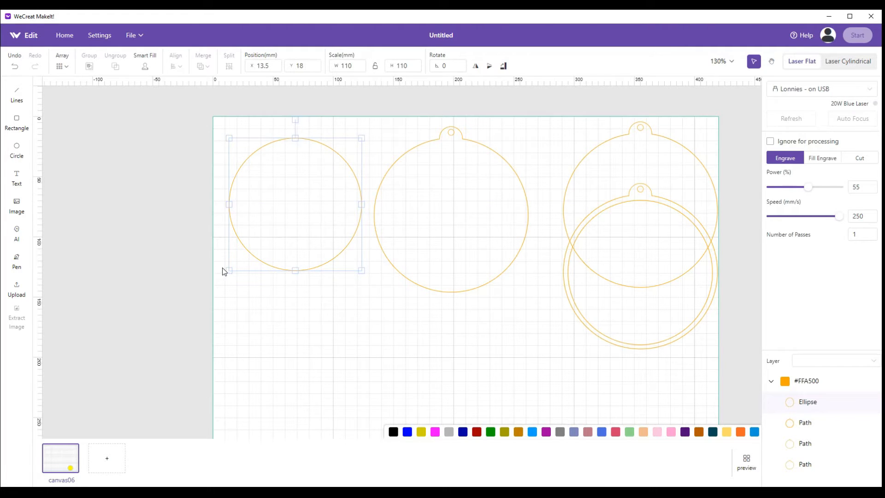
Draw a horizontal rectangle about 172 by 18 mm below the 110 mm circle and the middle ornament
scroll(177, 242, "down", 1)
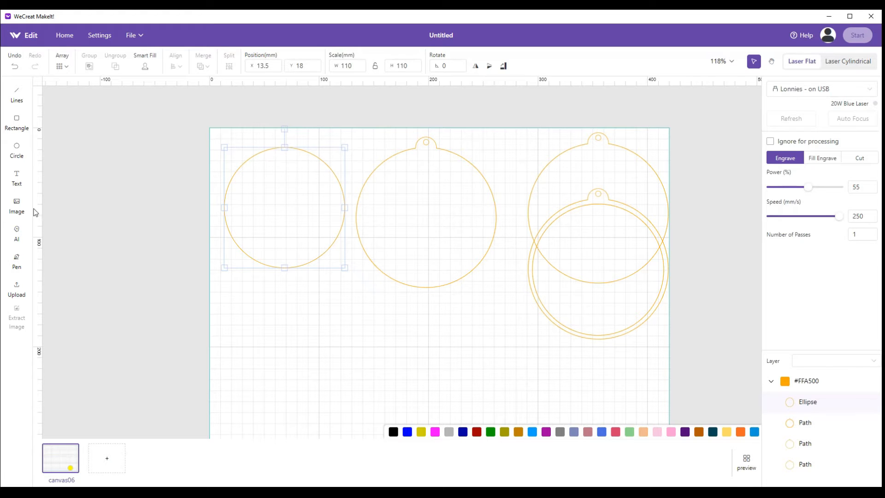
left_click(16, 121)
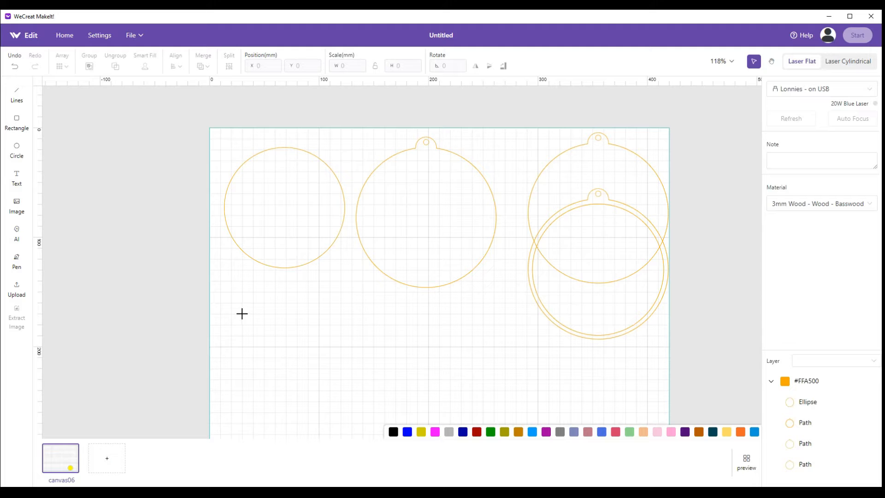
left_click_drag(241, 313, 429, 334)
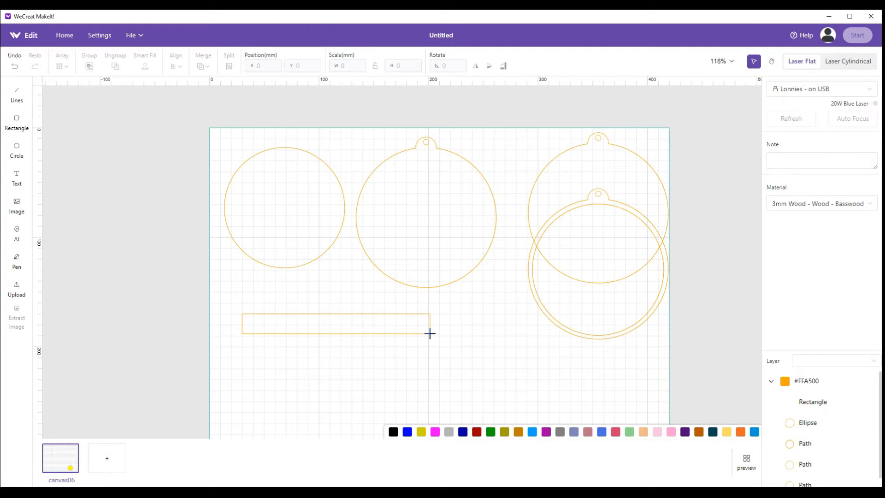
left_click_drag(429, 333, 430, 333)
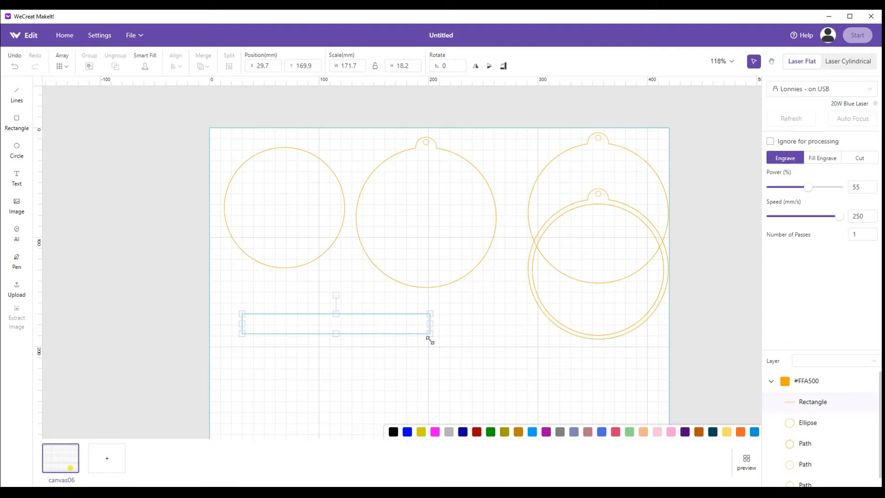
Set the rectangle's width to 110 mm to match the circle and its height to 8 mm
left_click(285, 197)
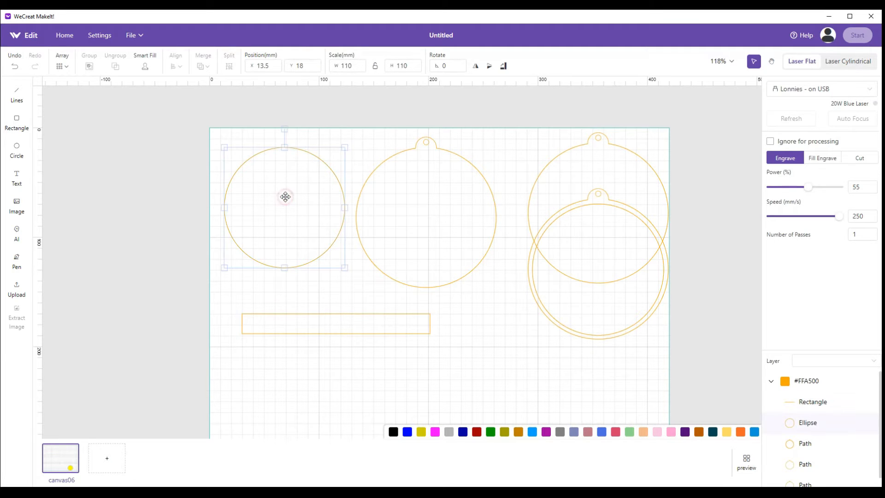
left_click(306, 332)
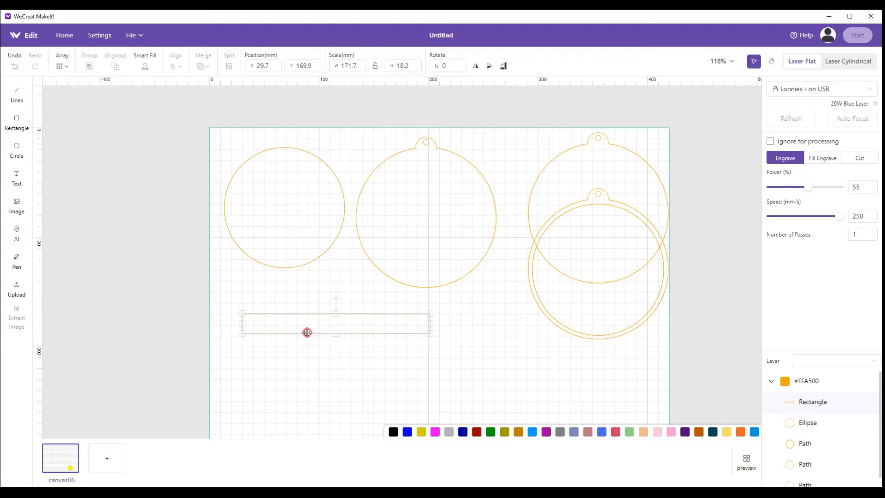
left_click(336, 69)
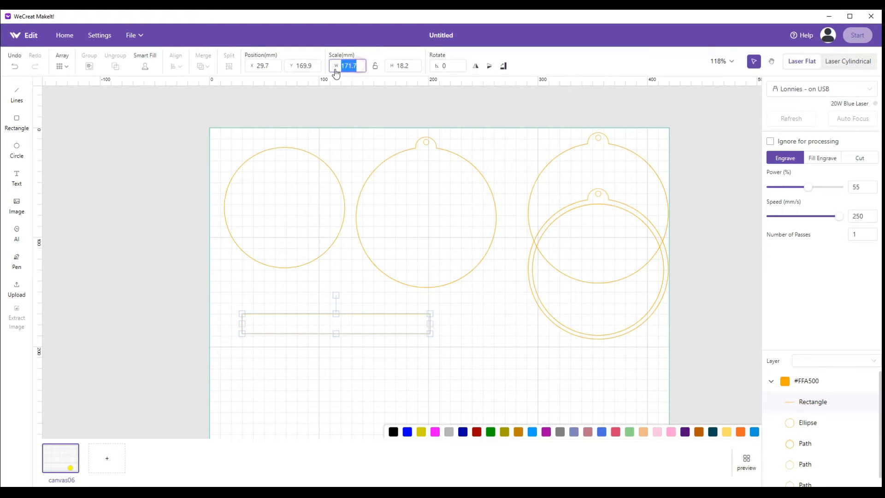
type("110")
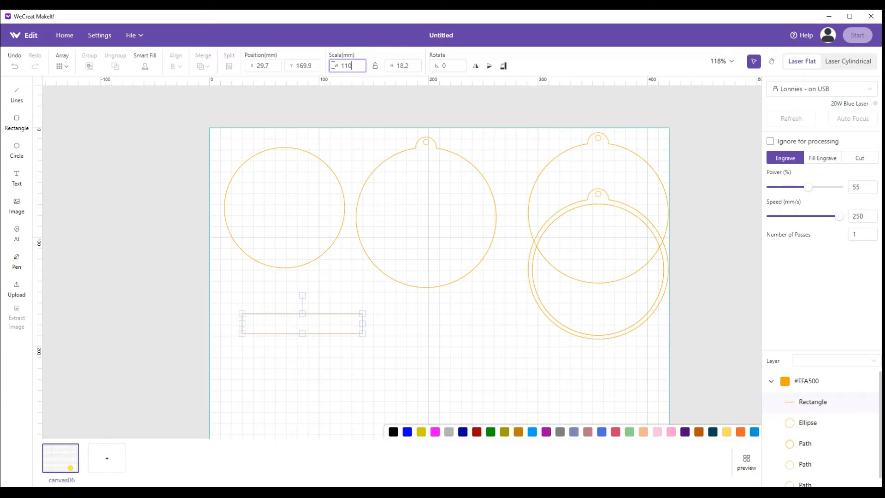
left_click(400, 65)
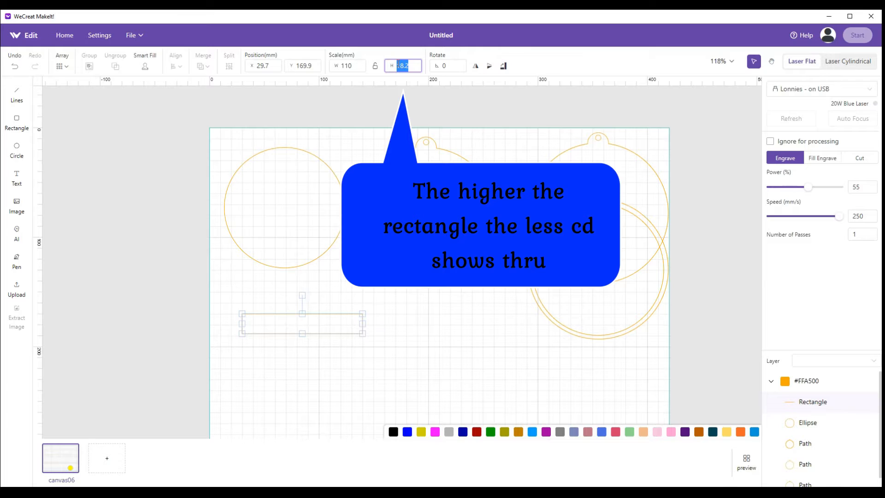
type("6")
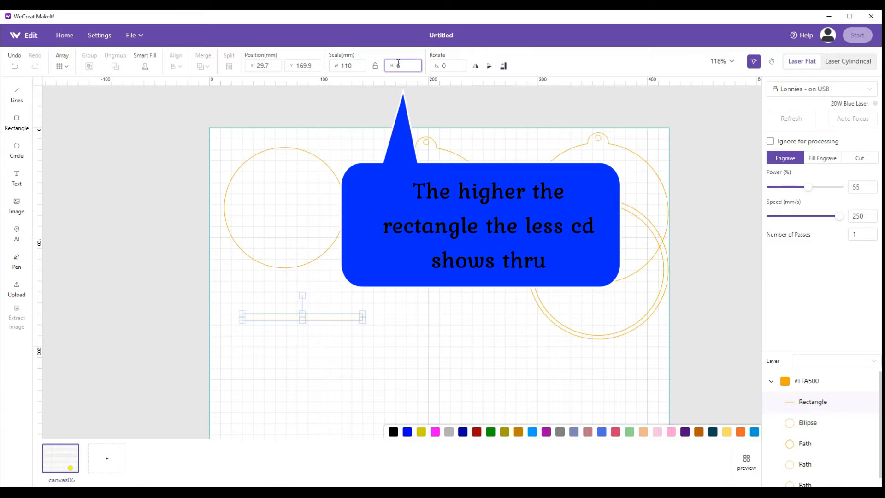
double_click(397, 66)
type("8")
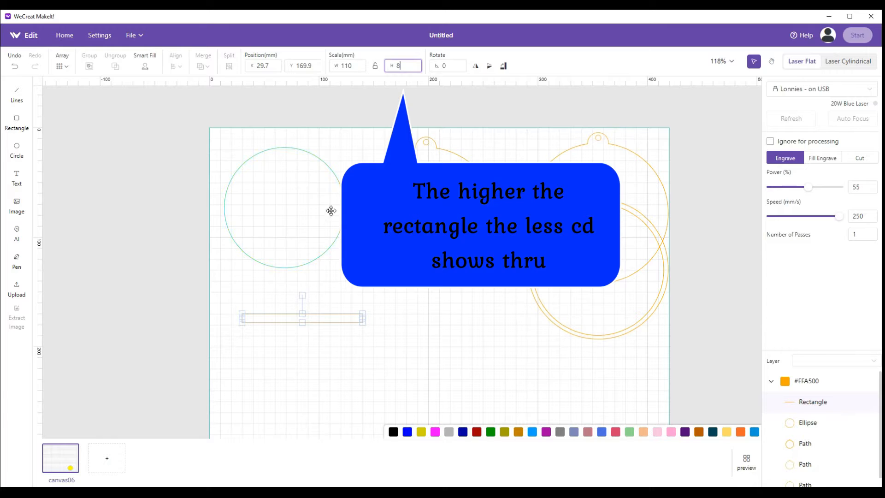
Duplicate the 110 by 8 mm rectangle and place the copy below the original
left_click(355, 302)
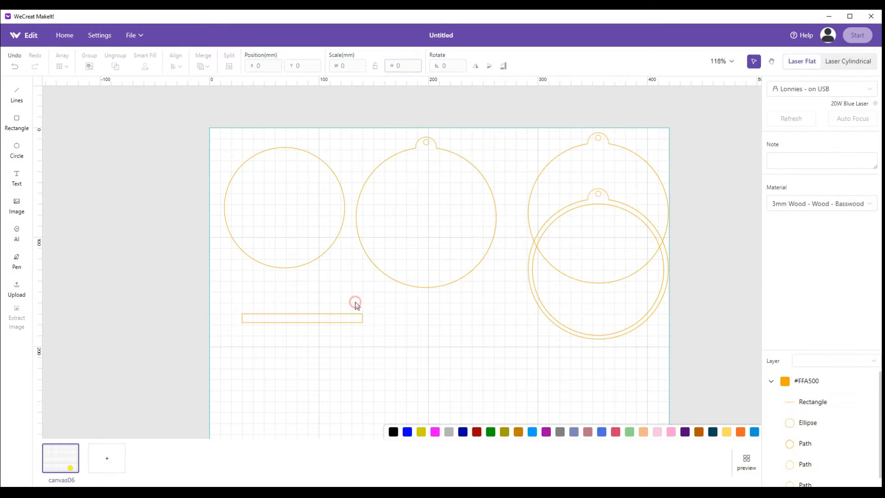
left_click(310, 318)
right_click(311, 318)
left_click(321, 338)
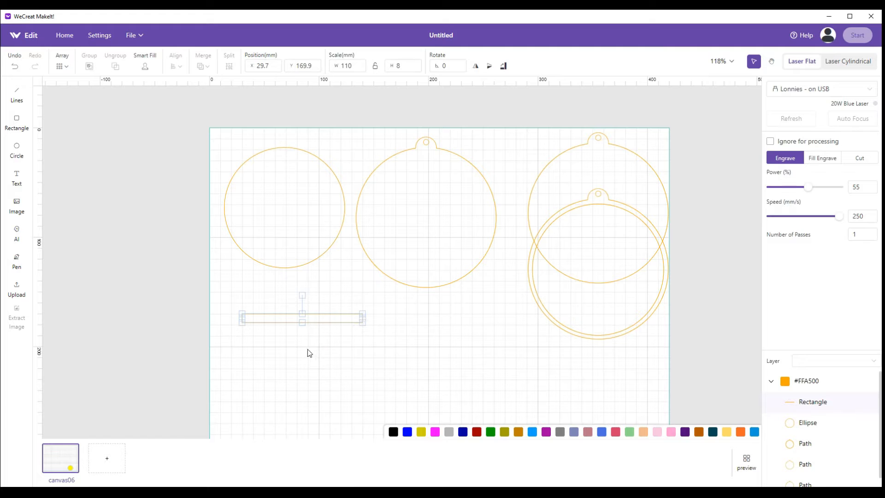
left_click(300, 354)
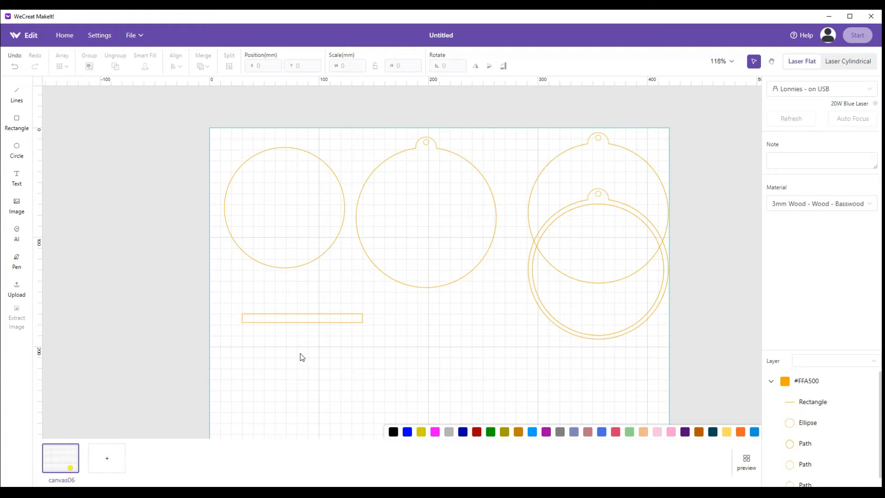
right_click(301, 354)
left_click(309, 364)
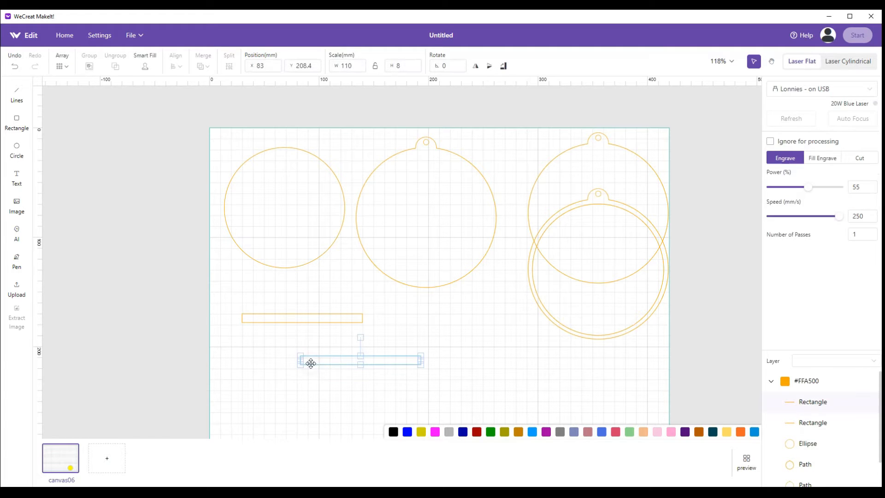
left_click(338, 378)
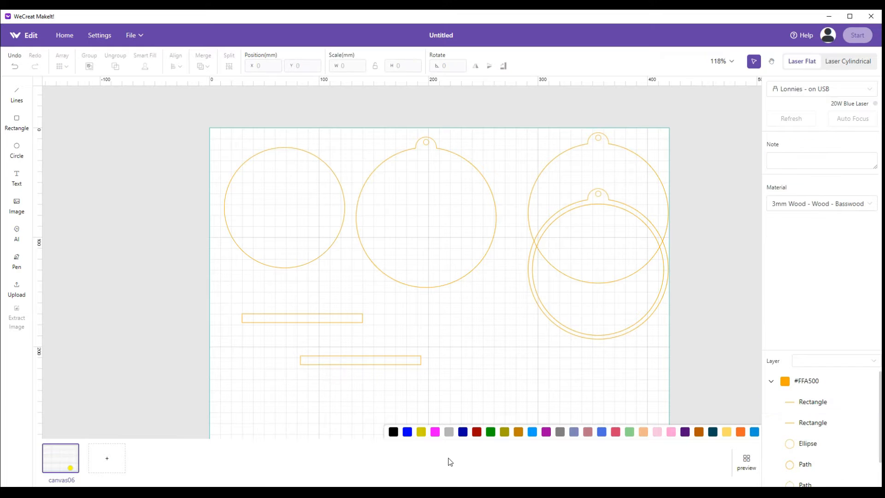
Rotate the copied rectangle to 90 degrees and move the original horizontal rectangle across its middle to form a cross
left_click(363, 361)
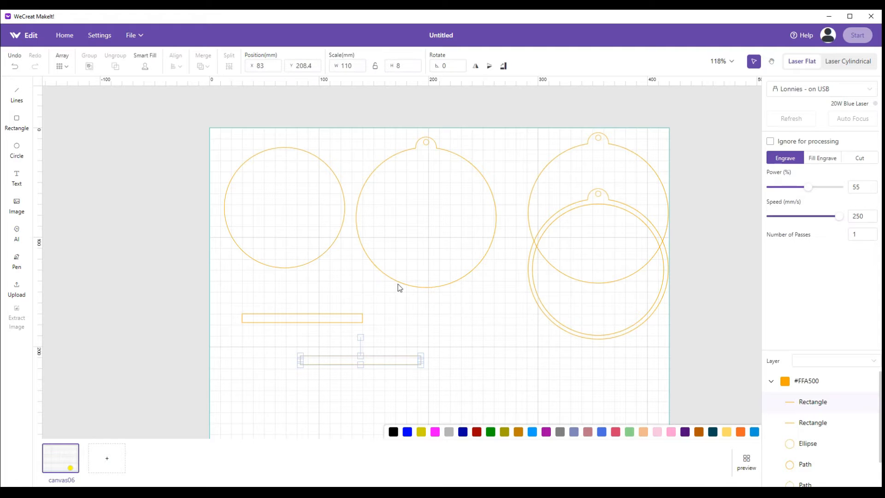
left_click(504, 69)
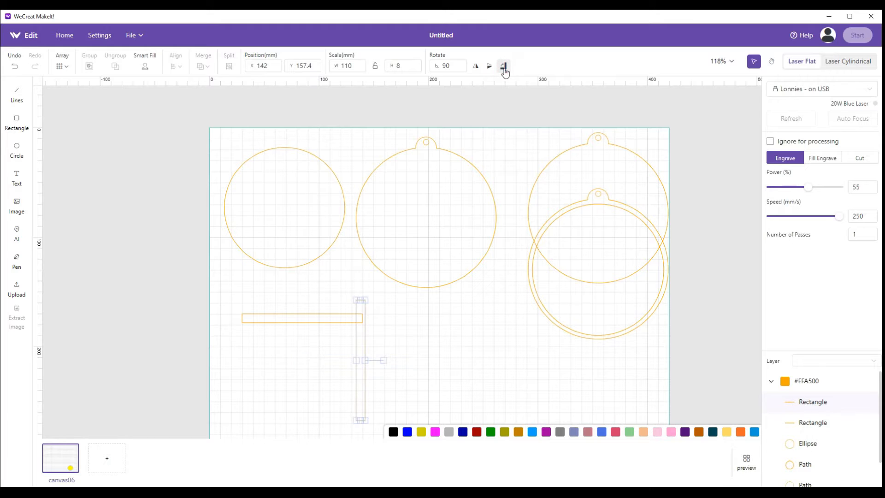
left_click_drag(297, 317, 358, 359)
Align the two crossed rectangles to each other with horizontal and vertical centering
left_click_drag(284, 289, 433, 423)
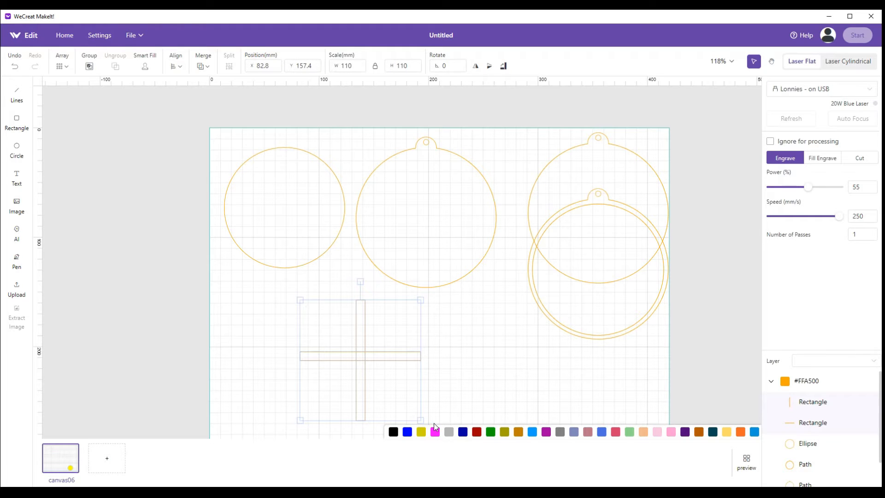
left_click(203, 66)
left_click(176, 66)
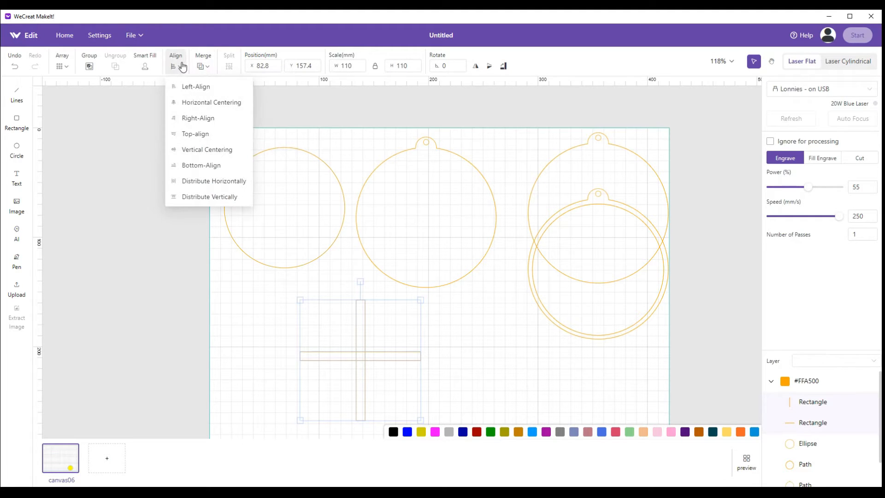
left_click(197, 107)
left_click(176, 66)
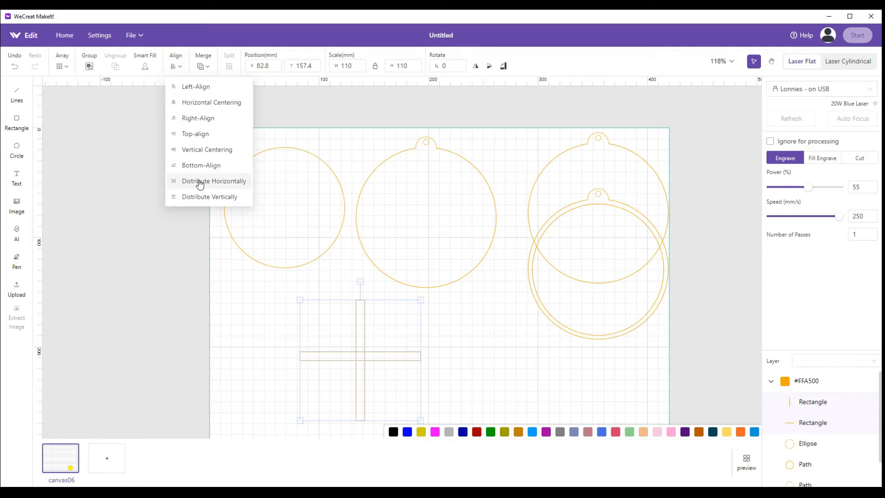
left_click(199, 153)
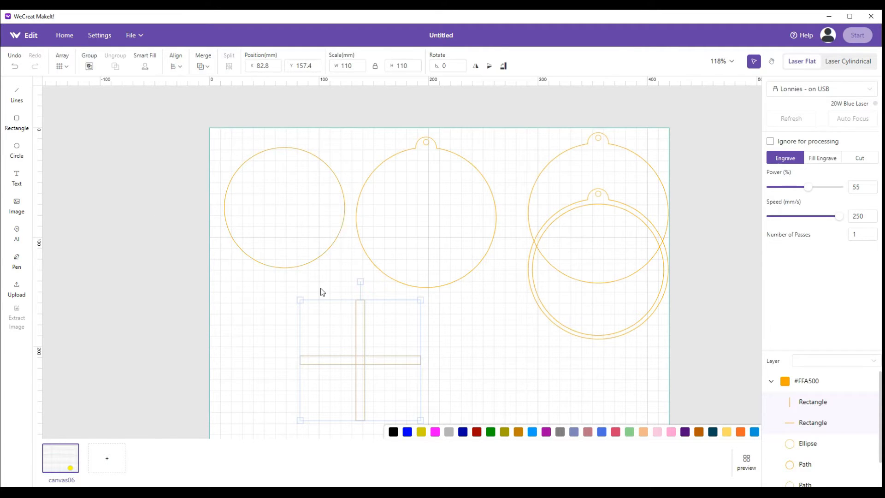
Move the crossed rectangles to X 24.3, Y 149.4 mm and merge them into a single cross shape
left_click_drag(360, 359, 296, 351)
left_click(375, 356)
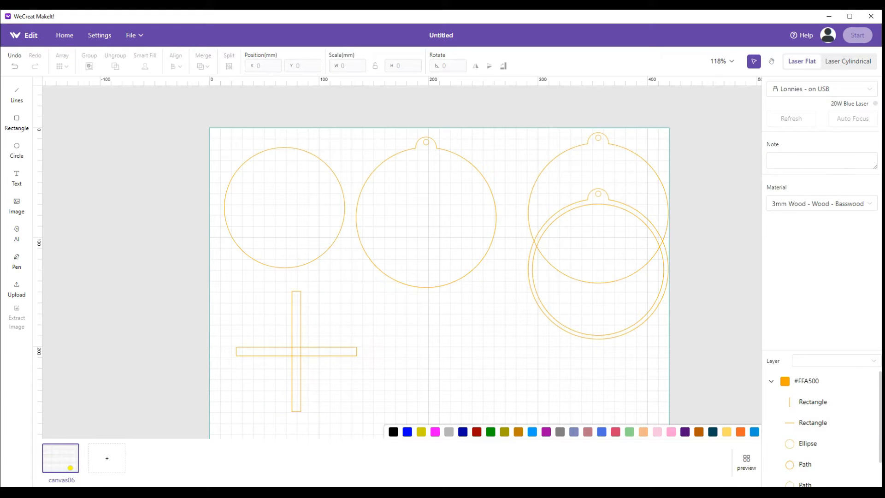
key("ctrl+z")
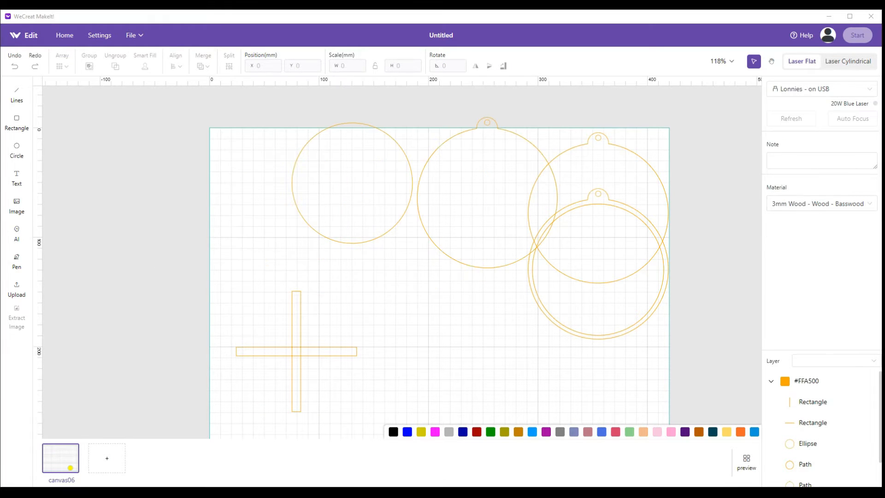
left_click_drag(217, 271, 375, 434)
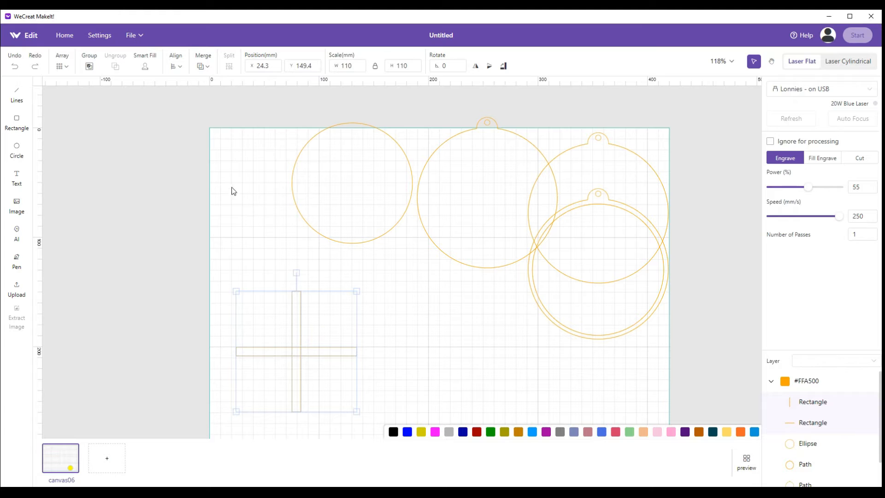
left_click(203, 65)
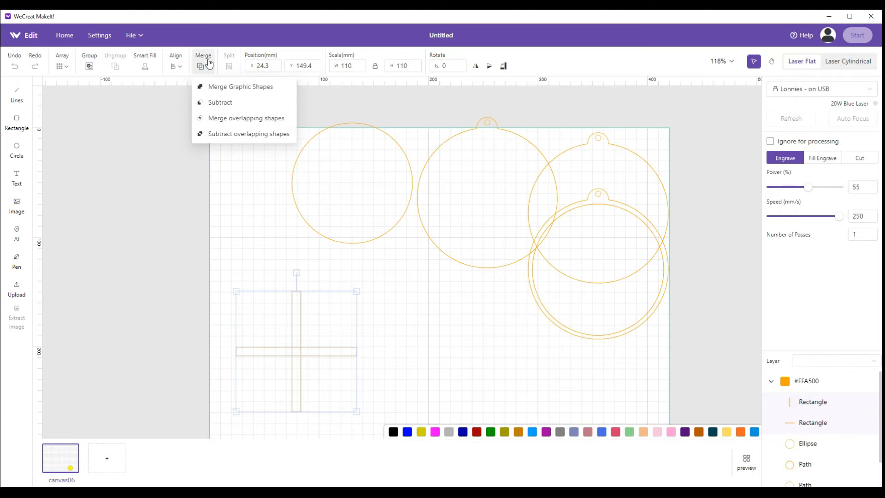
left_click(209, 89)
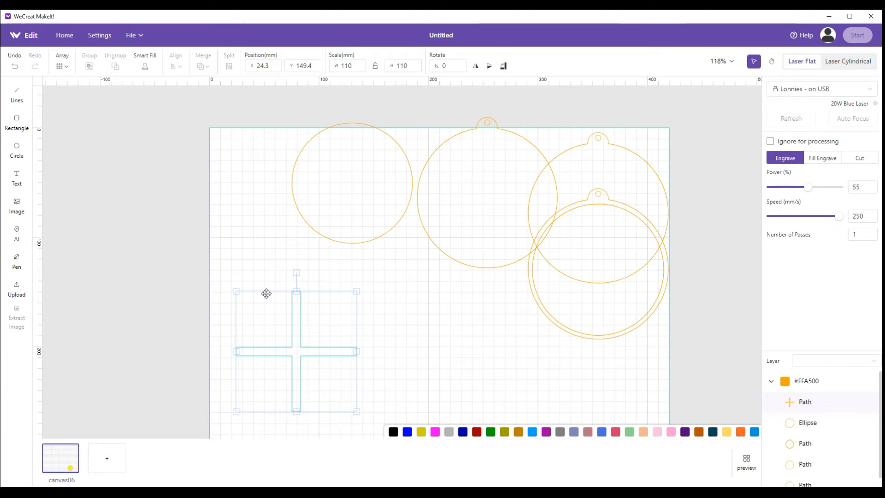
Move the cross to X 31.1, Y 86.5 mm and place the 110 mm circle exactly over it
left_click_drag(294, 332, 303, 266)
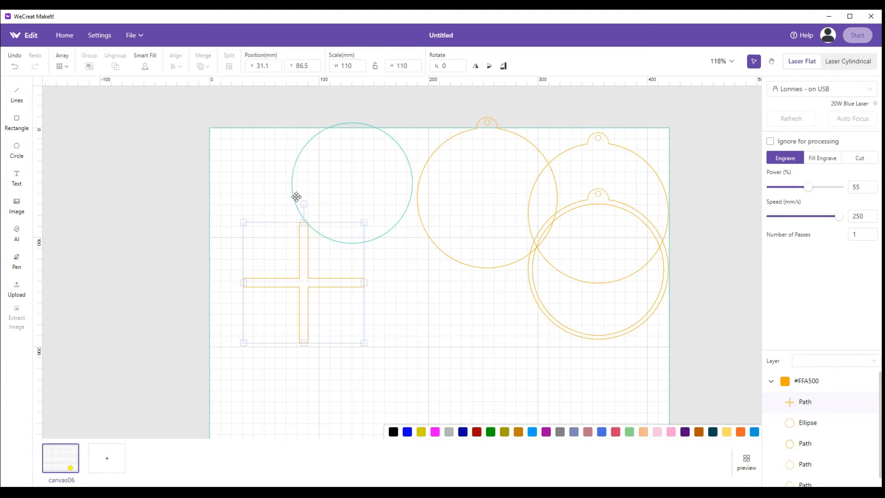
left_click_drag(293, 187, 245, 288)
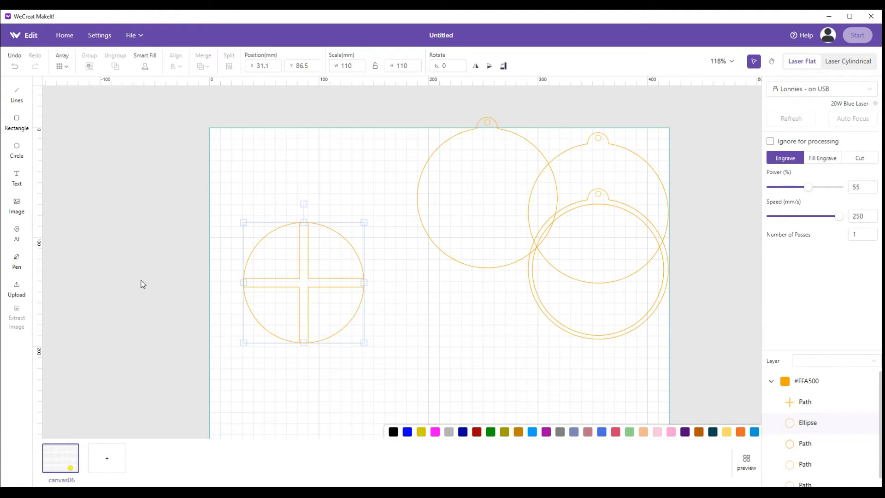
left_click(306, 381)
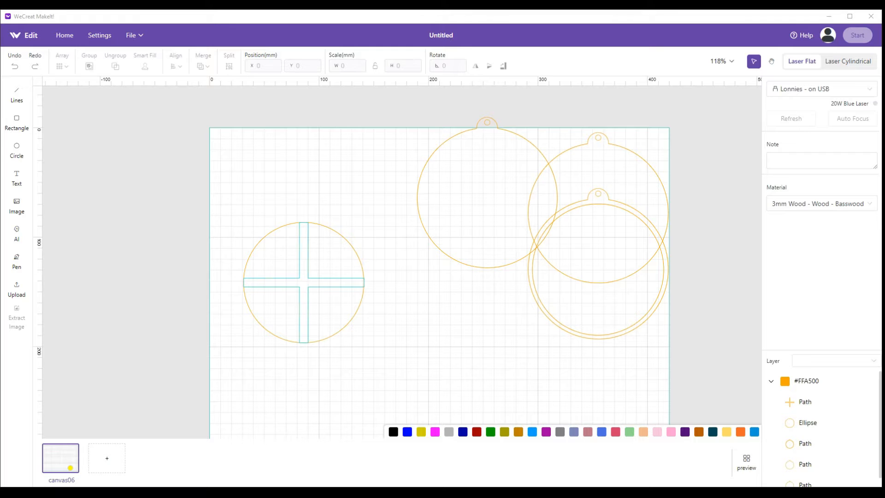
Subtract the cross from the 110 mm circle to leave four quarter segments
left_click_drag(221, 199, 397, 386)
left_click(203, 66)
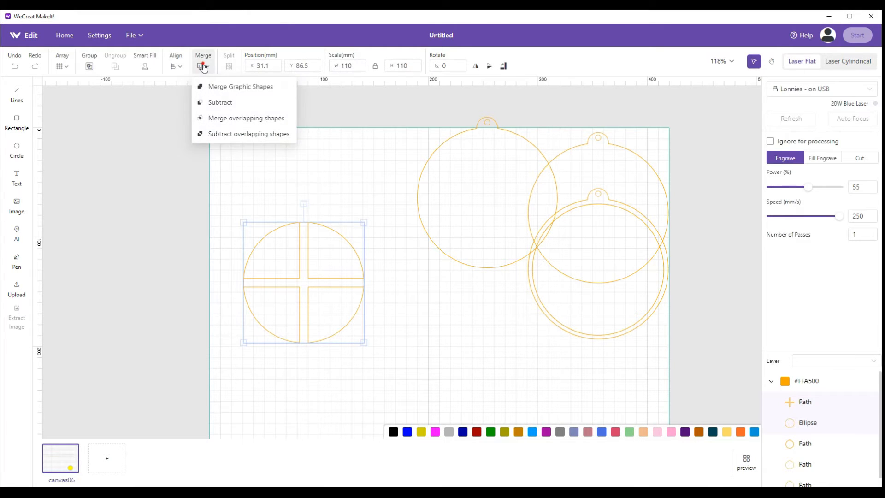
left_click(215, 102)
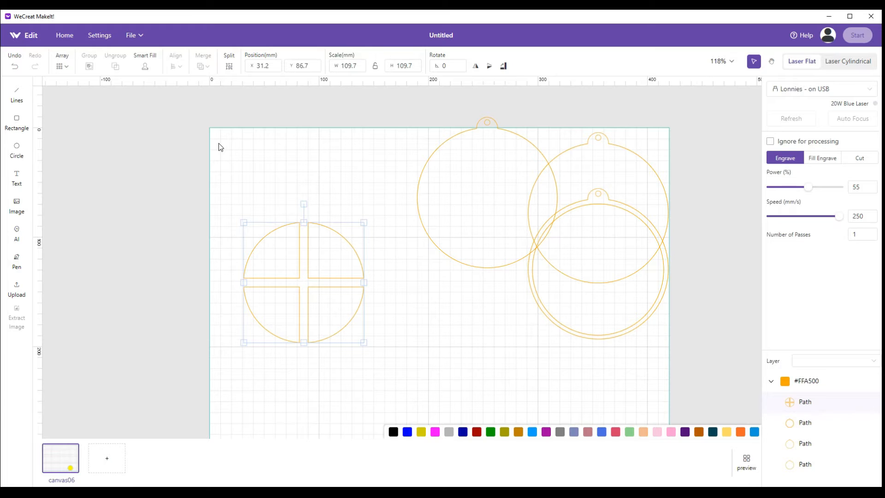
left_click(312, 184)
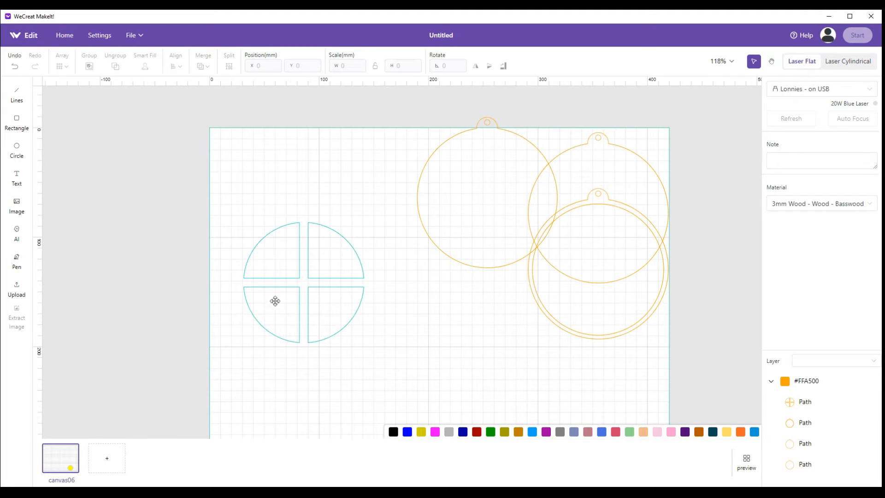
Move the middle plain ornament to X 29.3, Y 26.4 mm and center the quartered circle inside its round body
left_click_drag(292, 302, 379, 363)
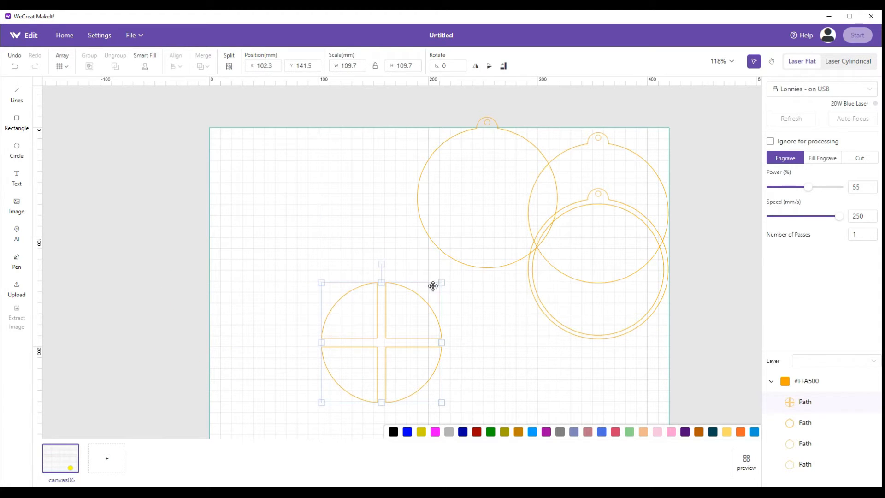
left_click_drag(456, 213, 283, 253)
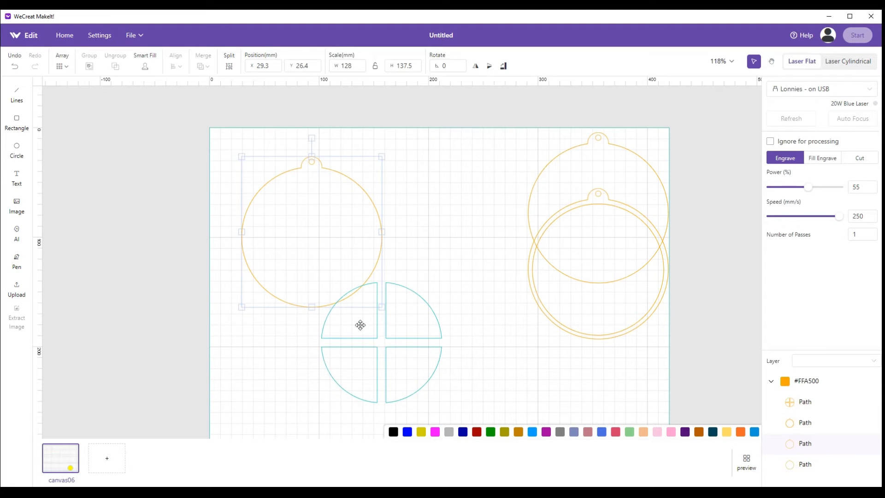
left_click_drag(483, 414, 306, 269)
left_click(461, 347)
left_click_drag(376, 339, 309, 234)
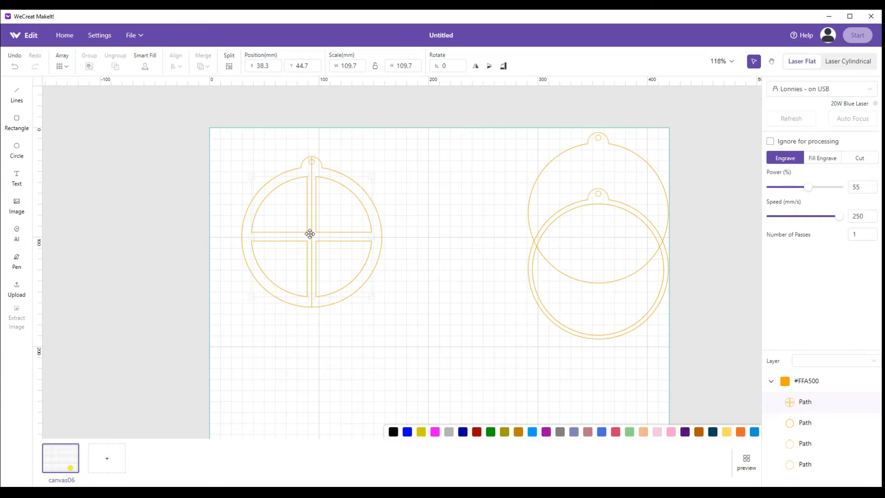
left_click_drag(310, 234, 310, 234)
left_click(419, 262)
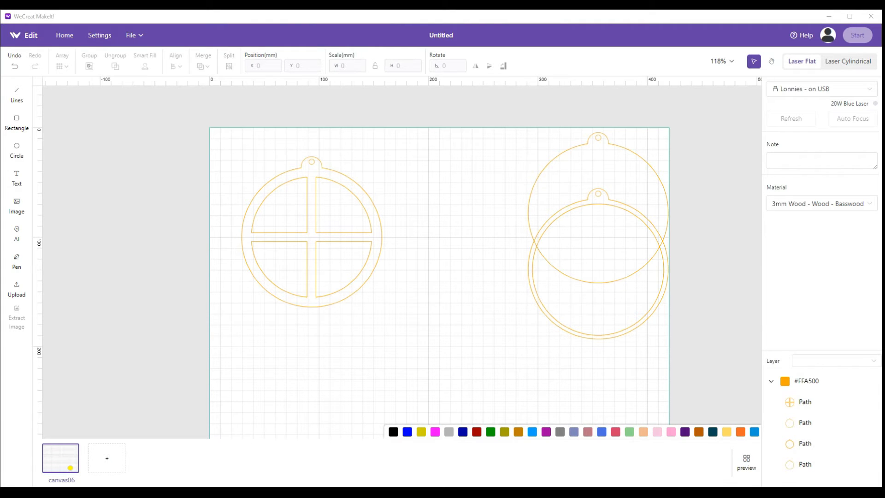
Subtract the quartered circle from the plain ornament and move the resulting window-shaped ornament to X 109.7, Y 22.6 mm
left_click_drag(207, 132, 441, 364)
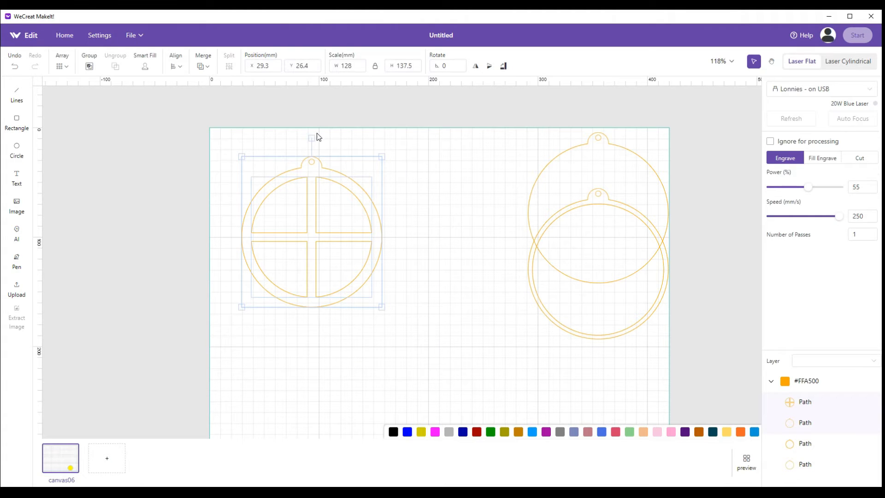
left_click(205, 66)
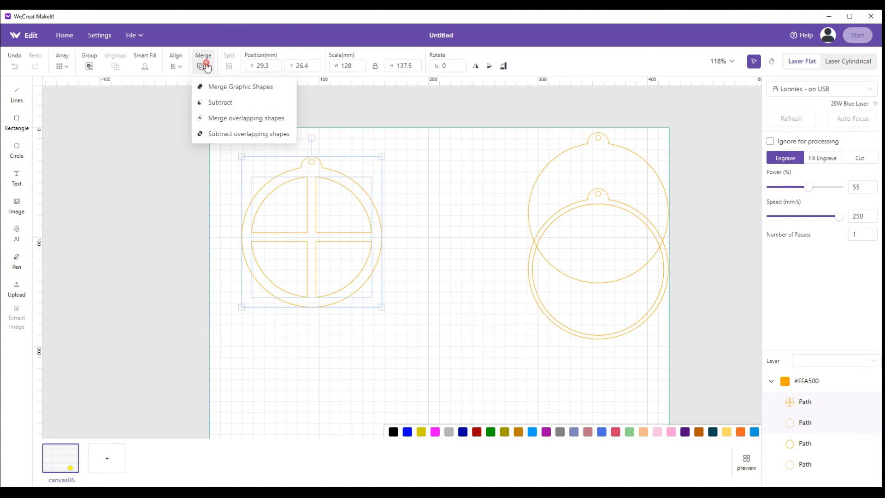
left_click(218, 105)
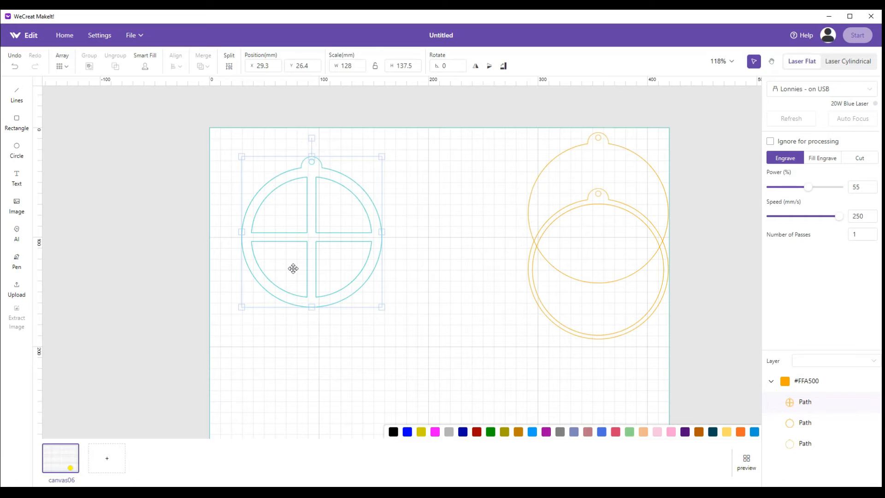
left_click(204, 258)
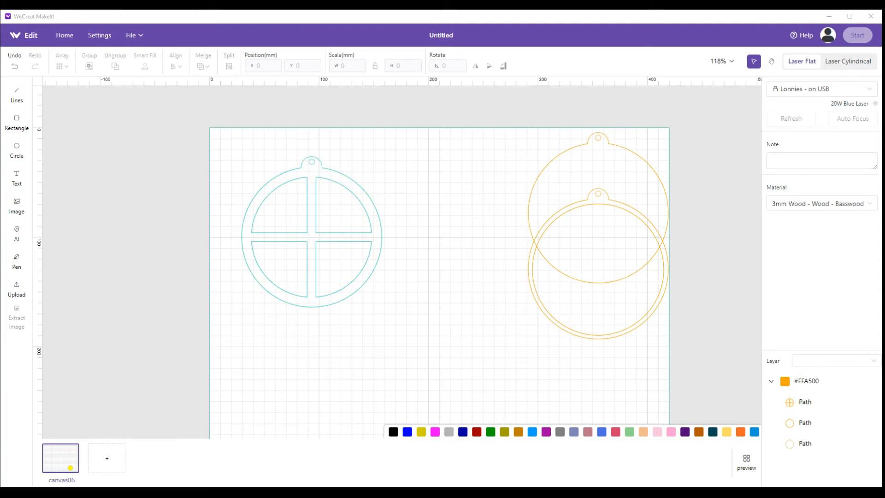
left_click_drag(372, 238, 619, 346)
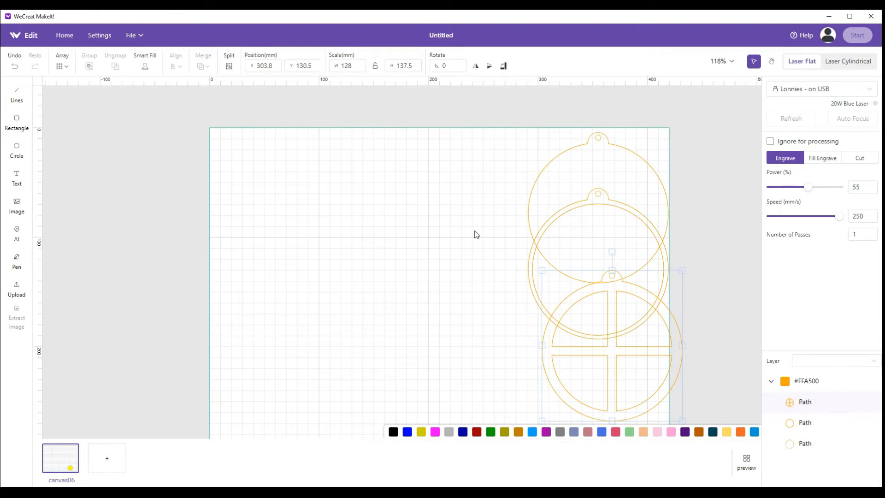
left_click_drag(615, 372, 400, 237)
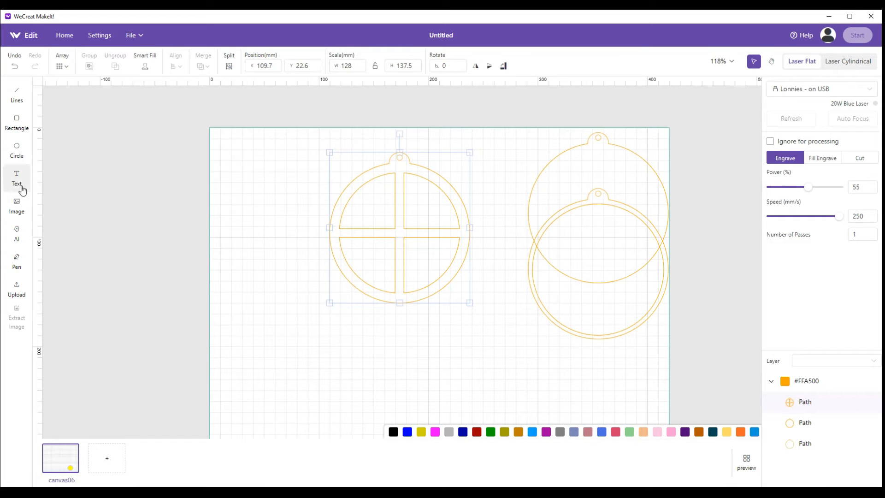
Draw an ellipse about 68 by 82 mm beside the window-shaped ornament and set its width to 44 mm
left_click(17, 150)
left_click_drag(252, 236, 327, 327)
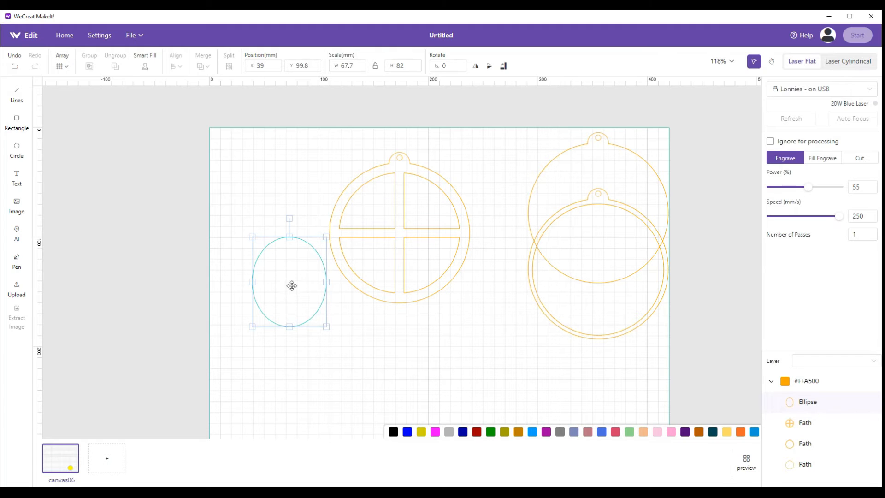
left_click_drag(358, 65, 338, 64)
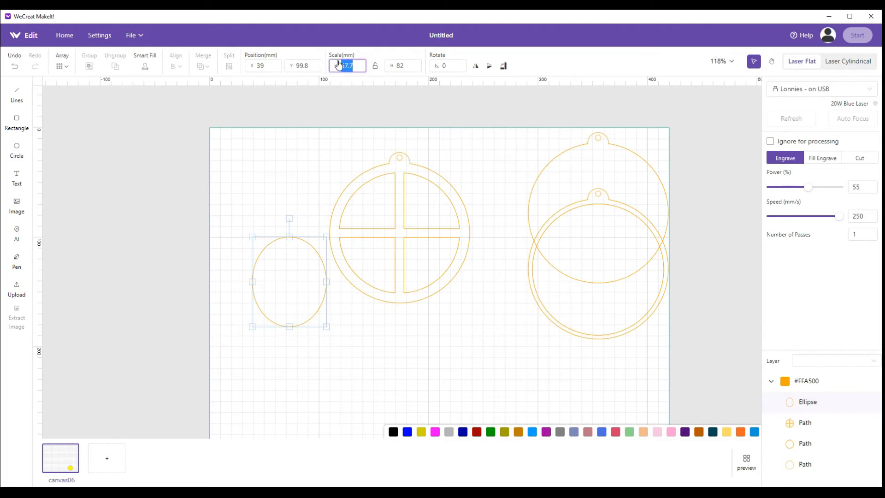
type("44")
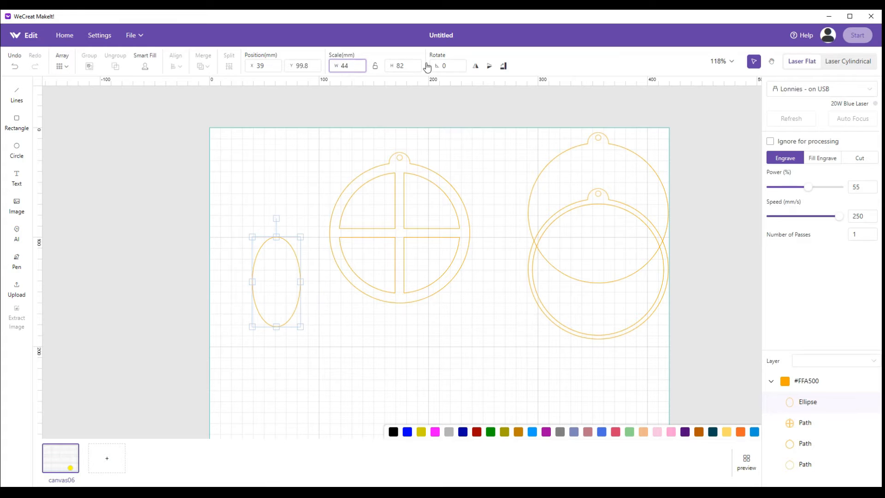
Set the ellipse's height to 44 mm and exclude it from processing
left_click_drag(415, 66, 395, 67)
type("44")
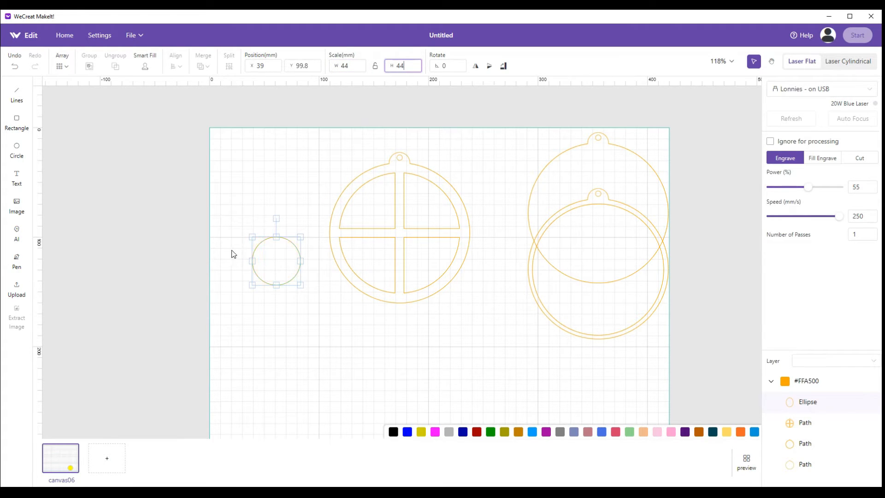
left_click(770, 142)
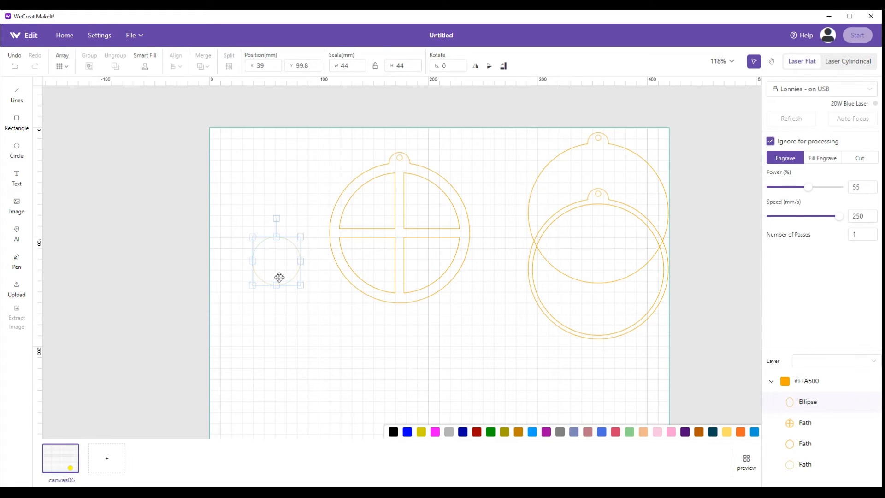
Compare the 44 mm circle with the center of the window ornament and park it clear at X 346.9, Y 217.5 mm
left_click_drag(276, 260, 264, 227)
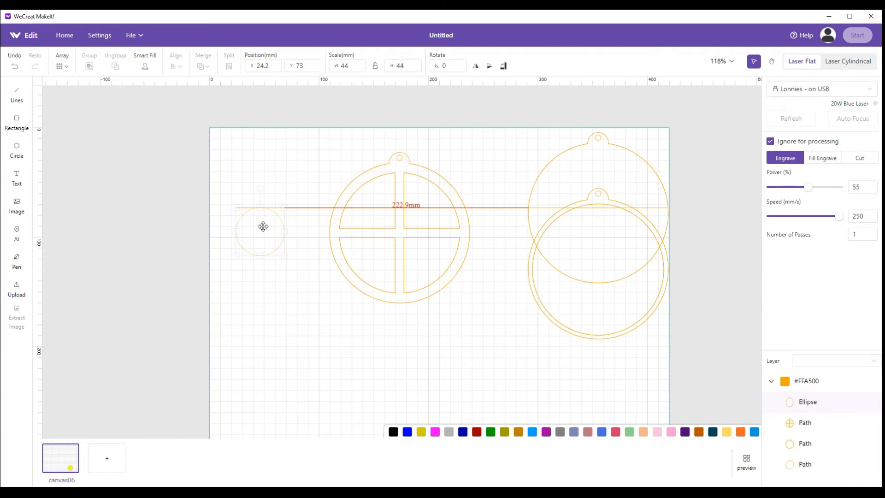
left_click_drag(263, 226, 401, 225)
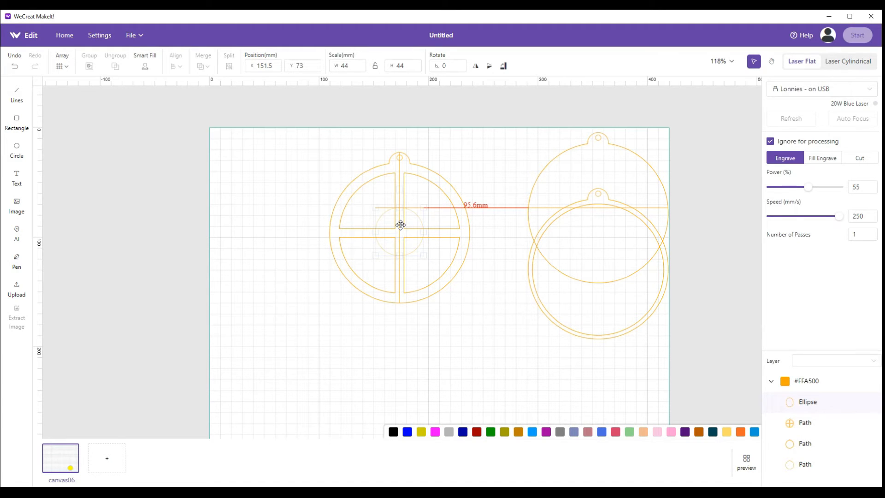
left_click_drag(400, 225, 401, 225)
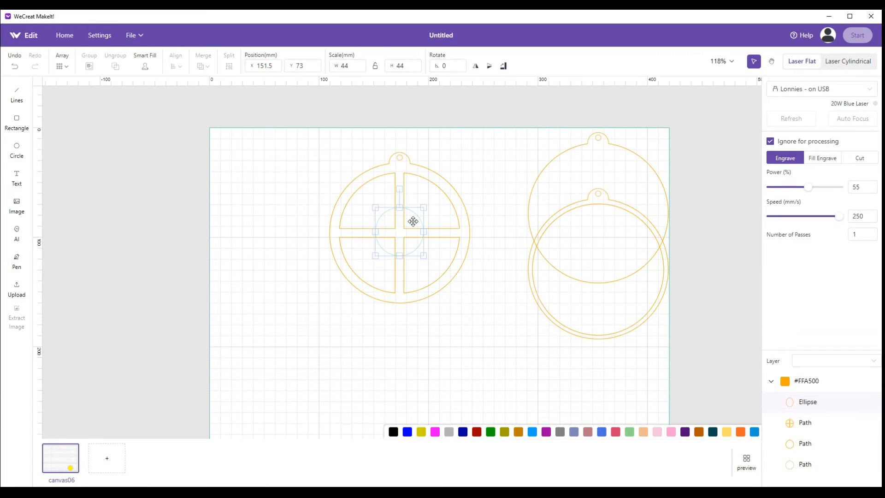
left_click_drag(413, 219, 644, 379)
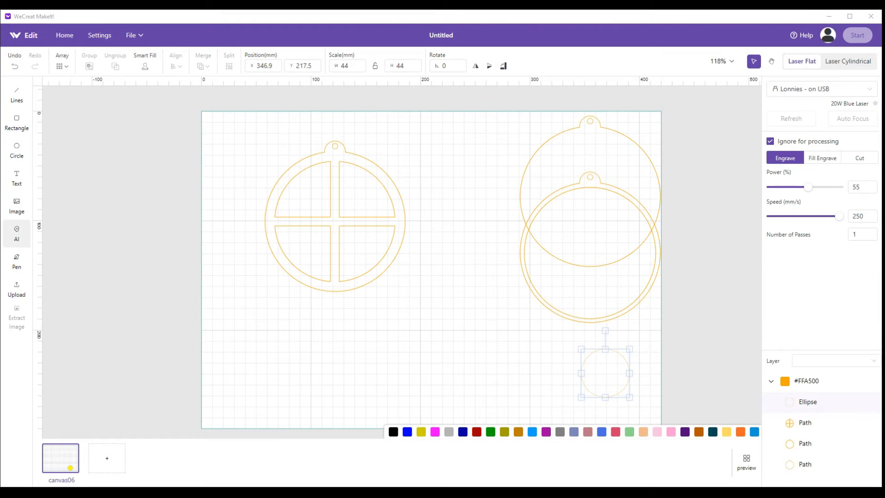
Insert the "adorable soft bear animal cartoon" vector image and set it to Fill Engrave
left_click(17, 204)
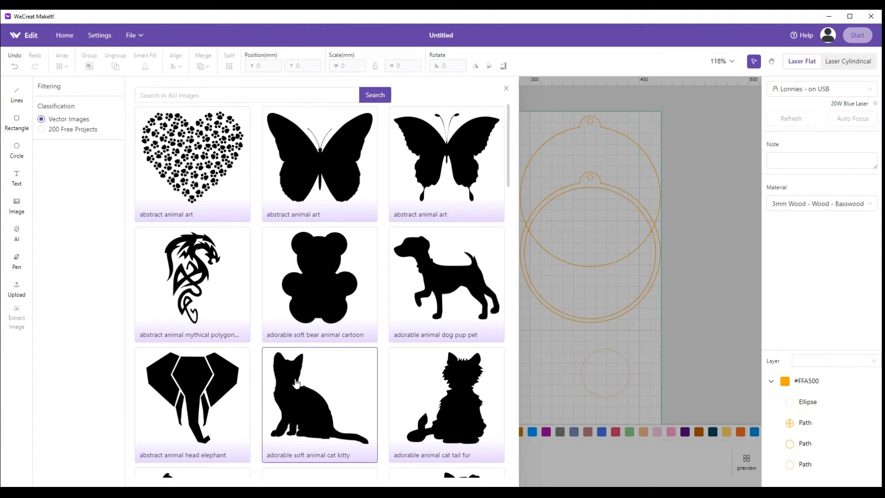
left_click(312, 312)
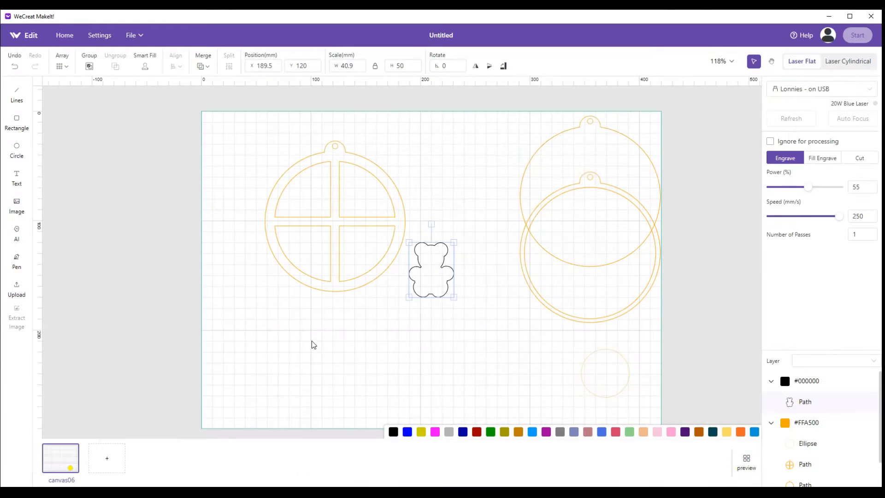
left_click_drag(421, 270, 432, 305)
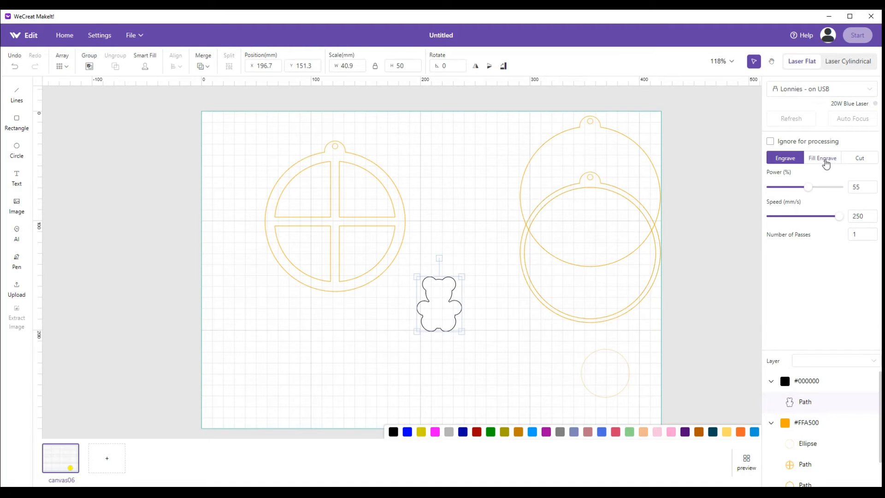
left_click(821, 159)
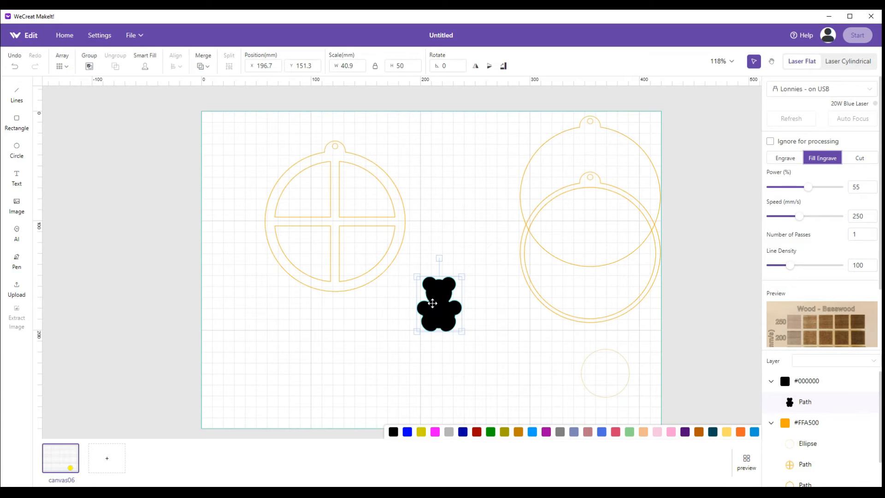
Center the bear on the window ornament at X 101.3, Y 74.5 mm and move the 44 mm circle to X 259.8, Y 213.2 mm
left_click_drag(432, 303, 326, 222)
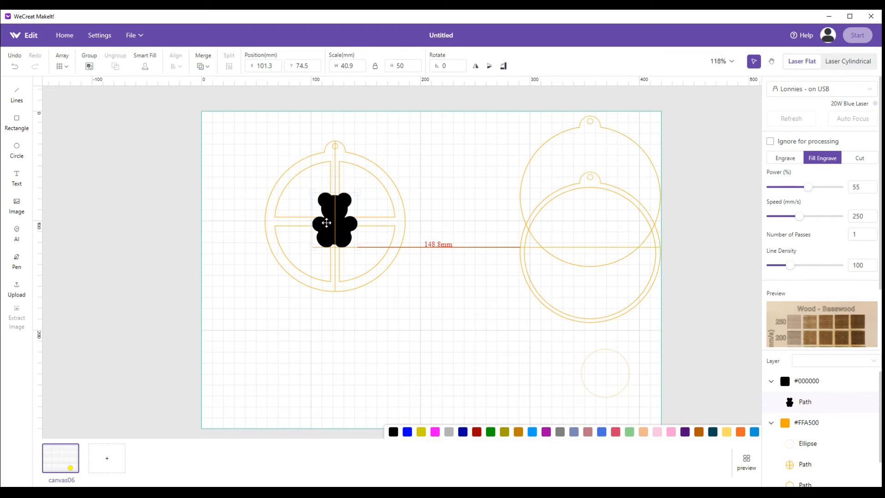
left_click_drag(326, 222, 326, 222)
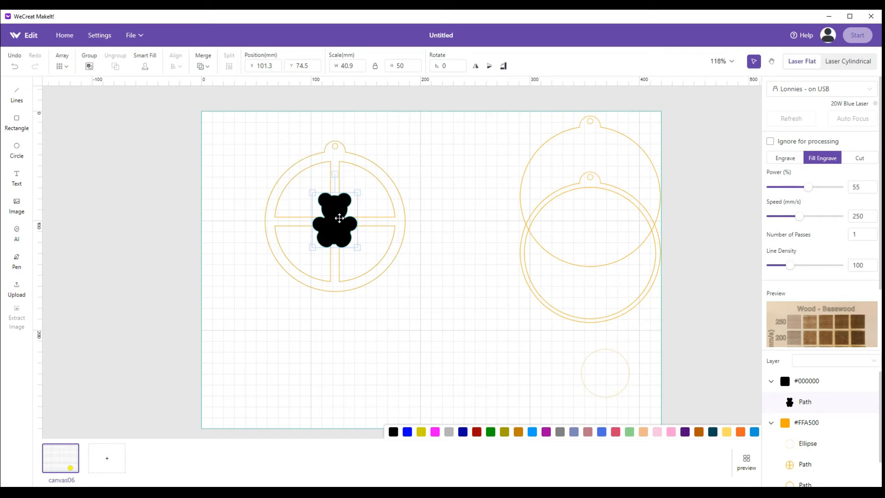
left_click_drag(607, 379, 502, 370)
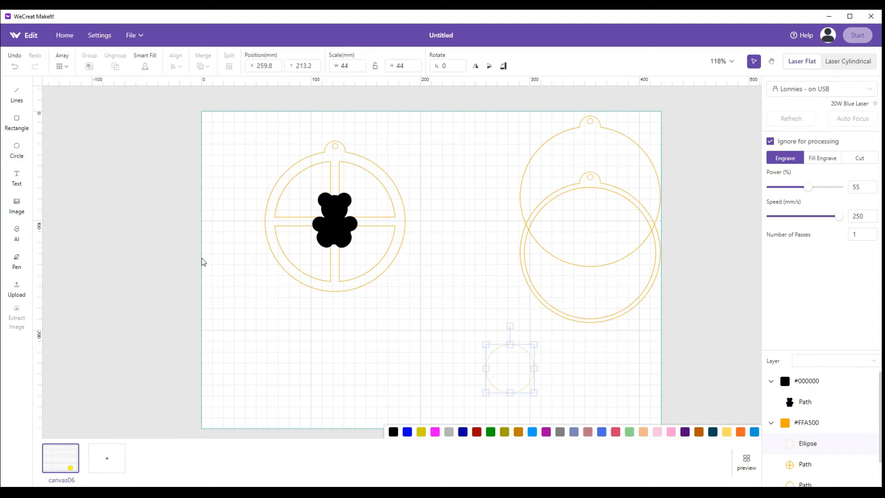
Draw an ellipse about 57.5 by 63.9 mm and center it around the bear at X 92.9, Y 67.4 mm
left_click(19, 154)
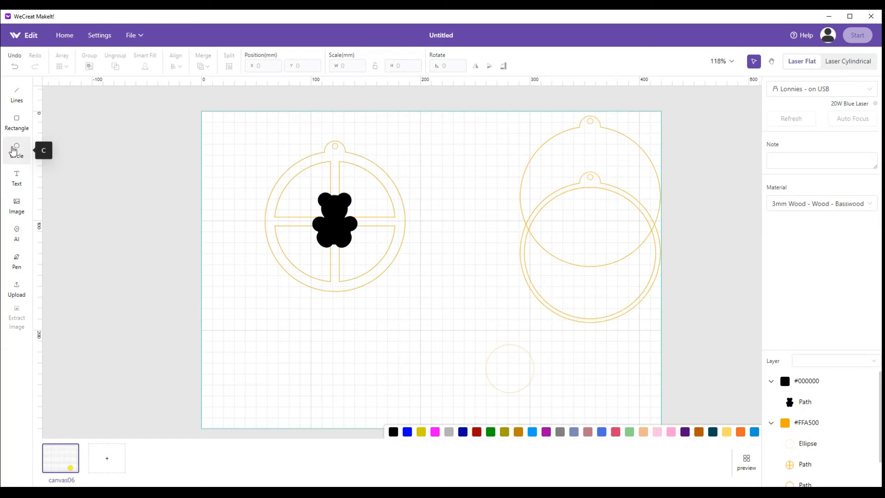
mouse_move(248, 298)
left_mouse_down()
mouse_move(318, 358)
mouse_move(313, 367)
left_mouse_up()
mouse_move(283, 342)
left_mouse_down()
mouse_move(334, 279)
mouse_move(336, 227)
left_mouse_up()
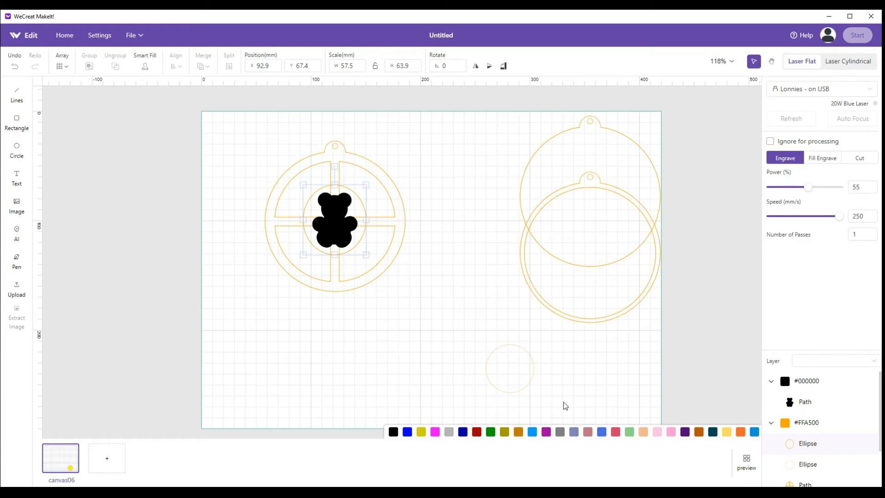
Compare the 44 mm circle with the bear, then park the circle at X 368, Y 222.5 mm and the bear at X 215.9, Y 155.7 mm
left_click_drag(498, 373, 325, 226)
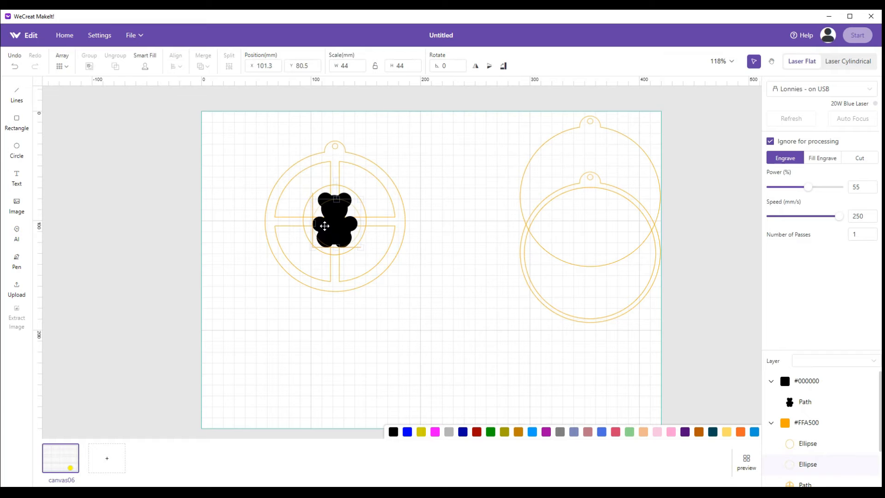
left_click_drag(325, 226, 618, 384)
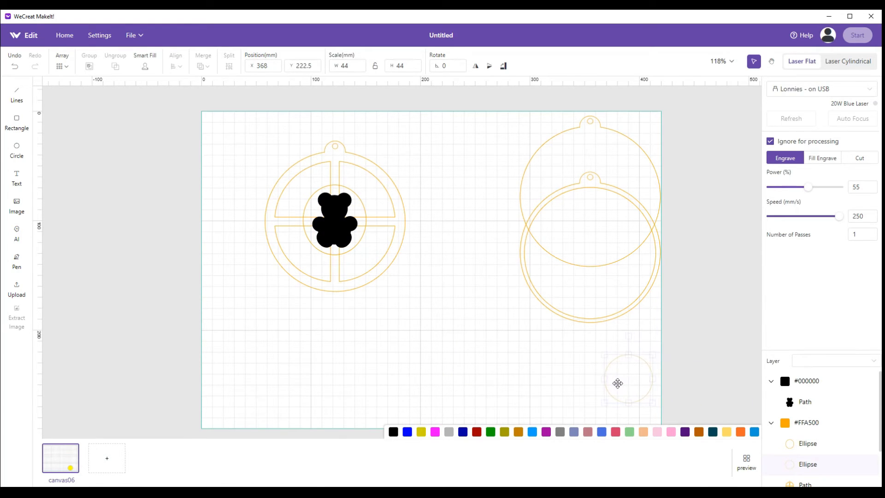
left_click_drag(364, 225, 462, 308)
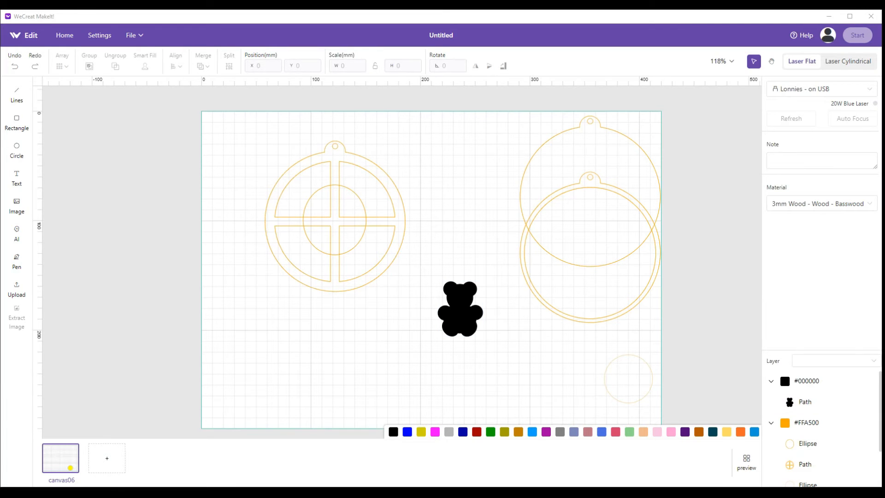
Merge the new ellipse with the window ornament and center the bear on the merged shape at X 101.3, Y 74.5 mm
left_click_drag(219, 124, 422, 307)
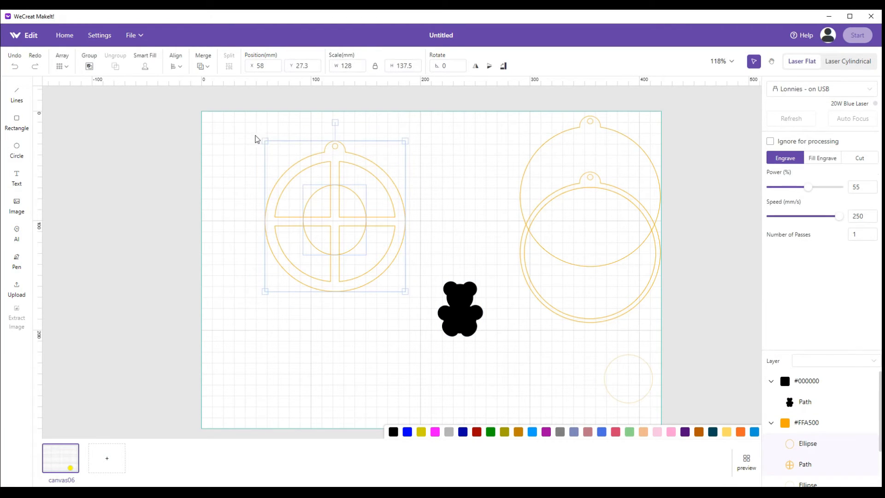
left_click(204, 66)
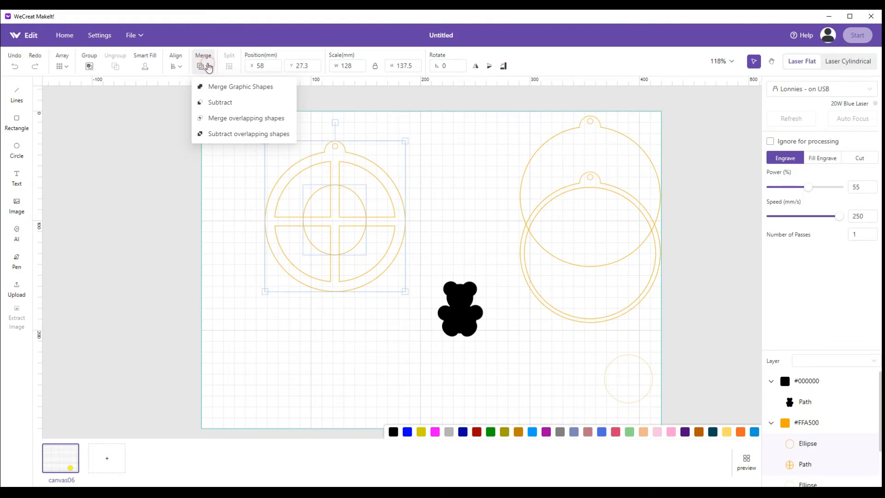
left_click(218, 90)
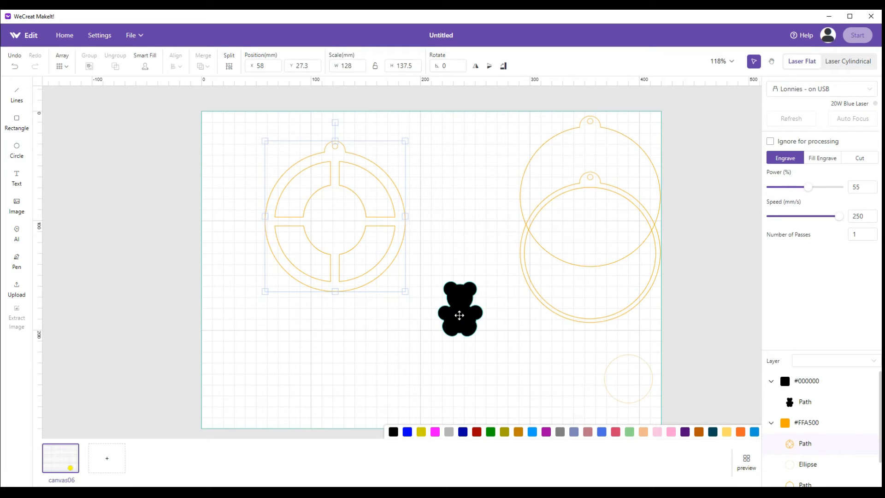
left_click_drag(460, 316, 333, 227)
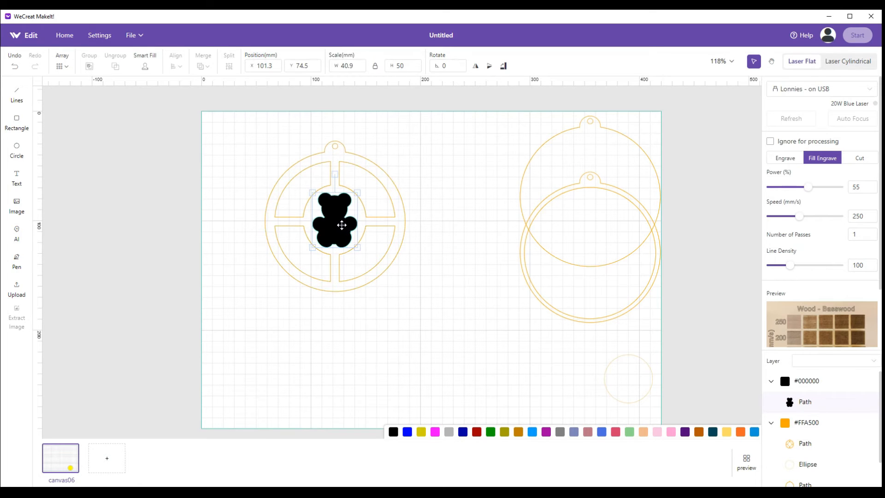
Spread out the pieces: bear below, window ornament to X 7.7, Y 17.1 mm and ring ornament to X 154.9, Y 58.9 mm
left_click_drag(342, 225, 259, 389)
left_click_drag(349, 235, 299, 224)
left_click_drag(524, 245, 379, 274)
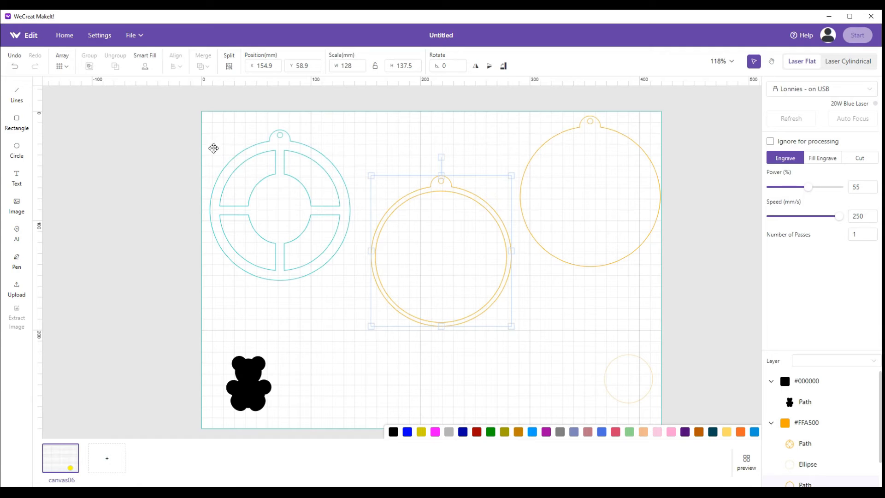
Set all three ornament outlines to Cut and check their power and speed settings
left_click_drag(171, 127, 693, 328)
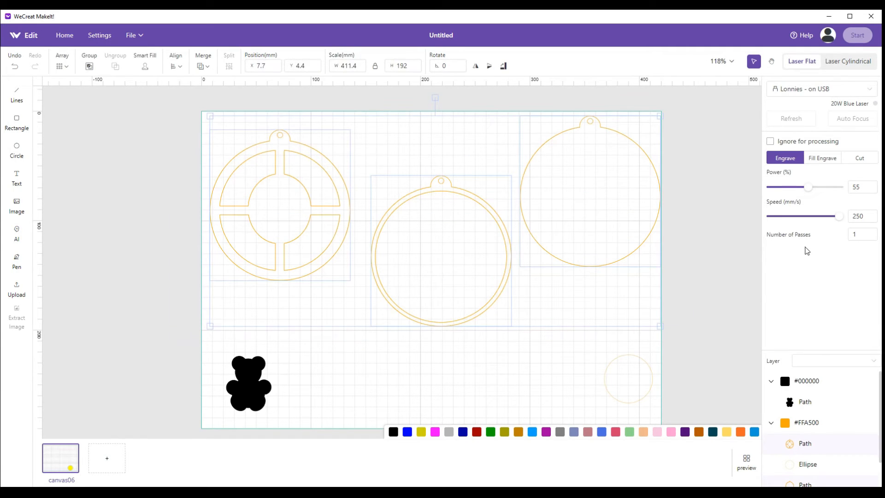
left_click(853, 162)
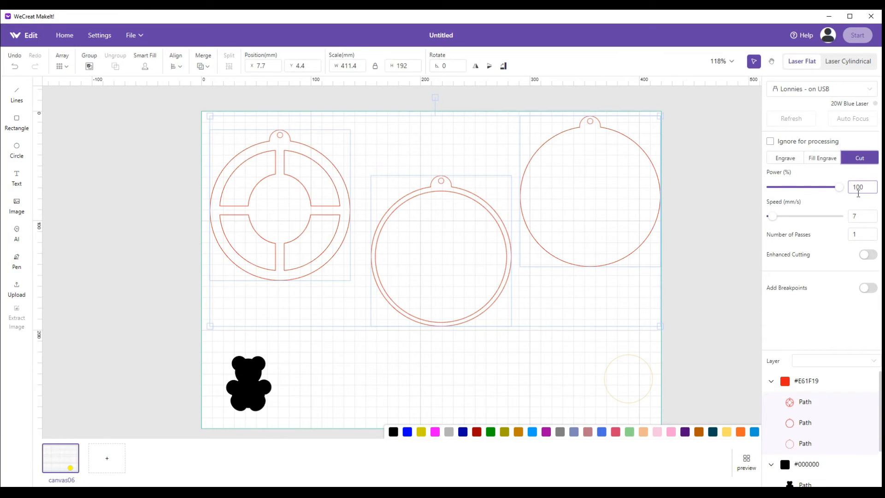
left_click(855, 216)
left_click(515, 343)
Place the bear in the center of the window ornament at X 51.4, Y 64.4 mm and check its engraving settings
left_click_drag(263, 360, 286, 208)
left_click(863, 189)
left_click(855, 230)
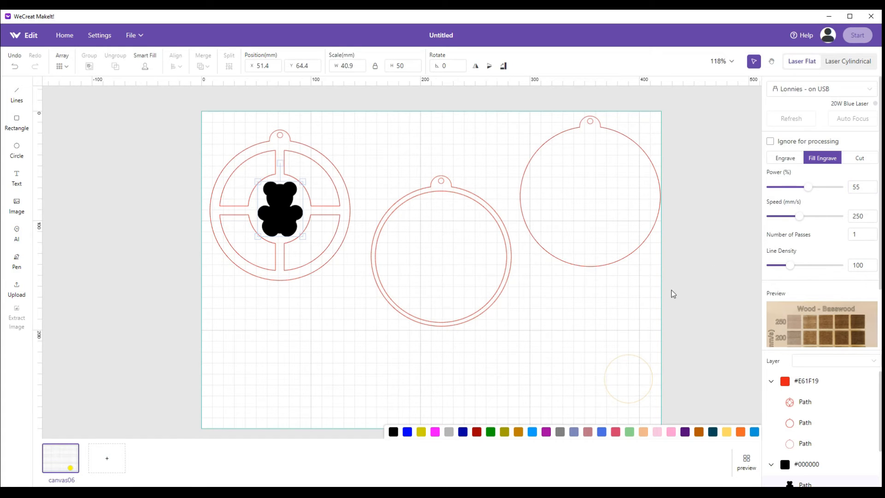
left_click(632, 305)
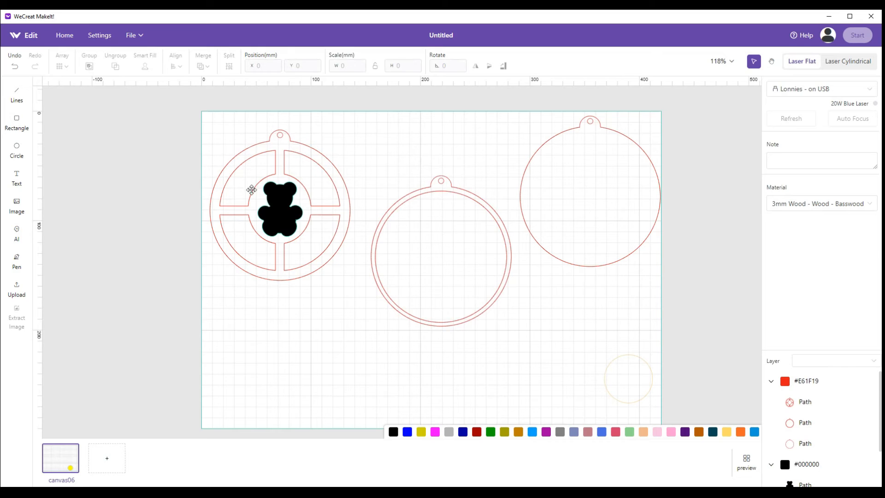
Group the bear with the window ornament and move the group to X 11.1, Y 58.9 mm
left_click_drag(188, 114, 361, 308)
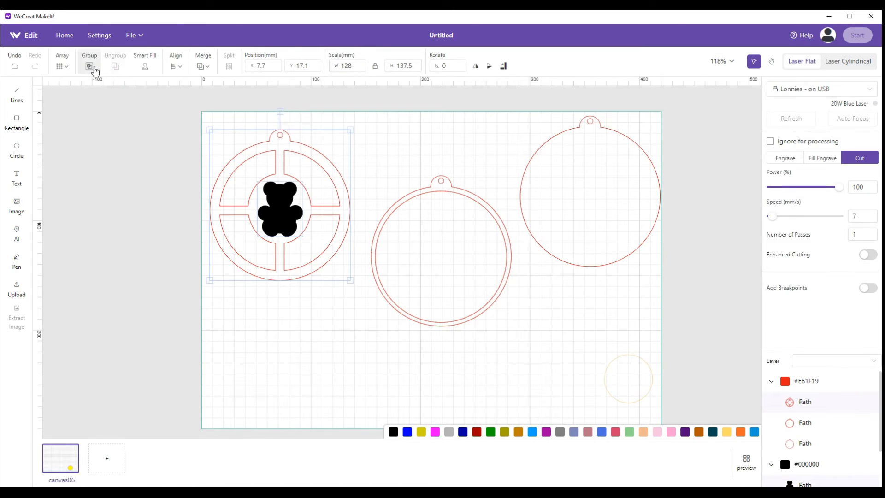
left_click(90, 66)
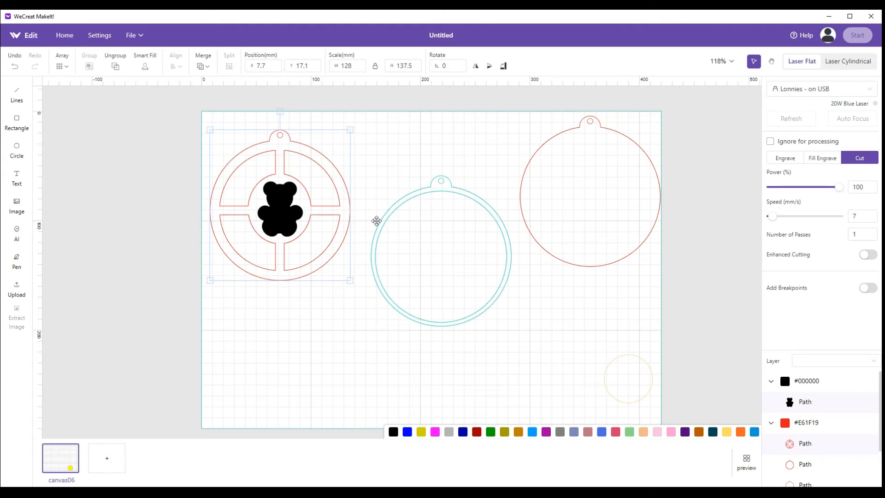
left_click_drag(316, 204, 320, 252)
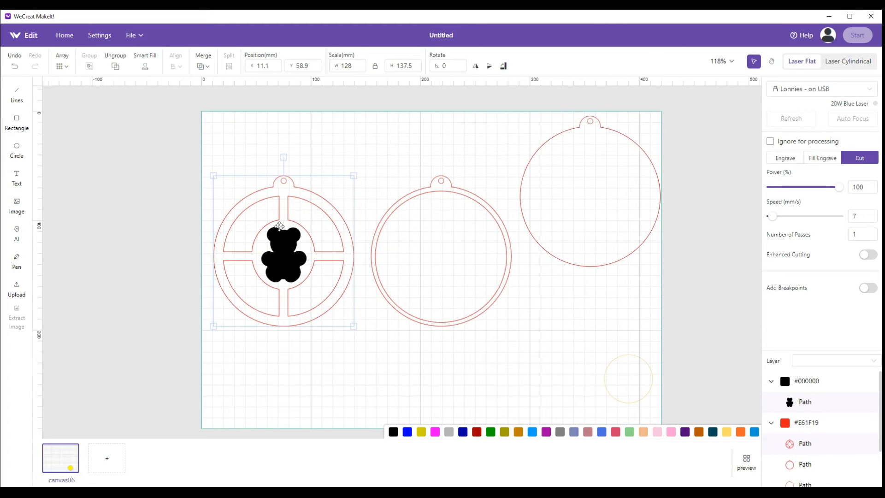
Exclude the bear-and-window group and the ring ornament from processing, leaving the plain ornament active
left_click(417, 237)
left_click(593, 214)
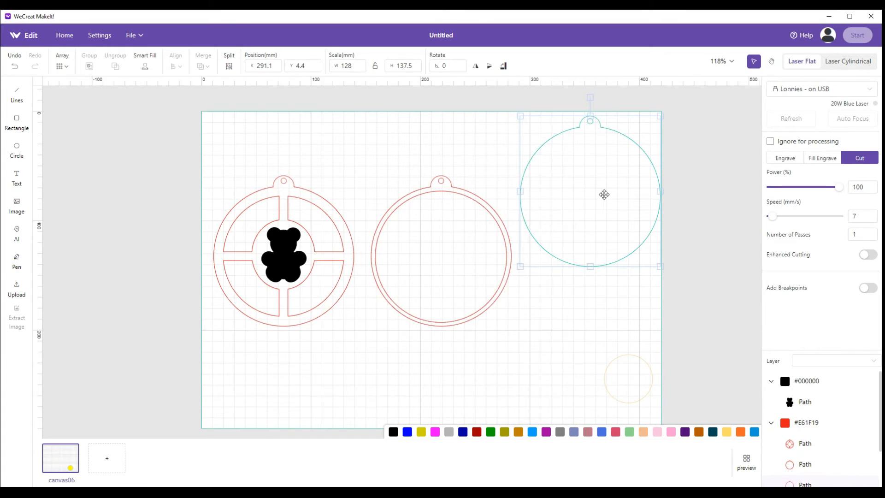
left_click_drag(185, 168, 369, 341)
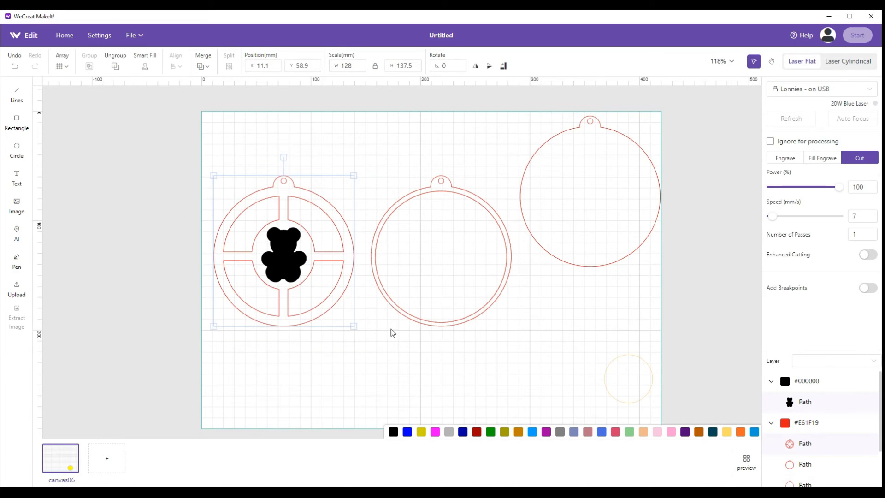
left_click(769, 143)
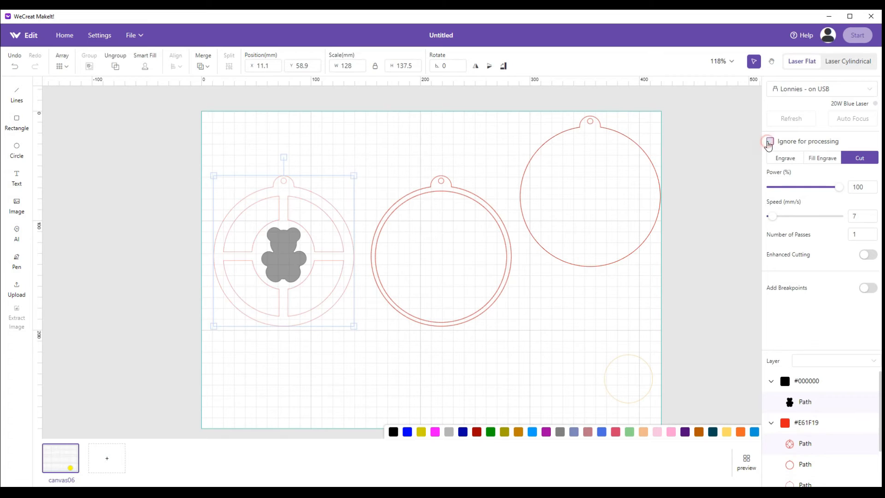
left_click_drag(360, 151, 515, 347)
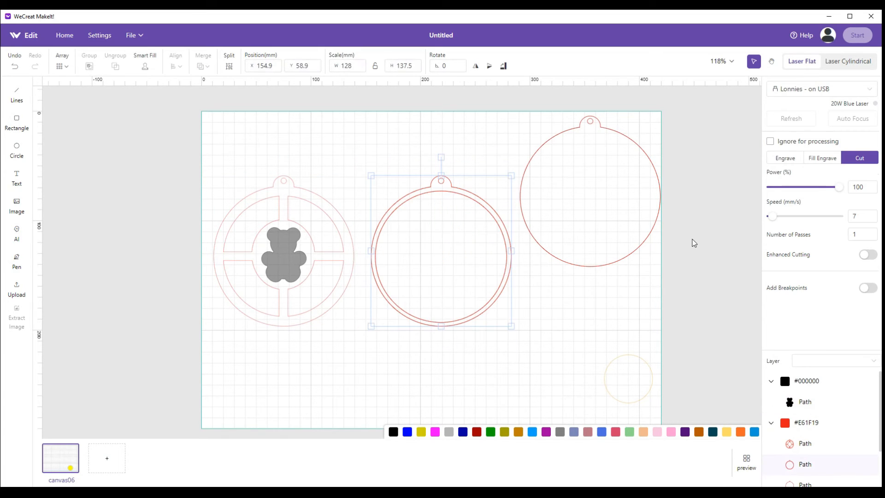
left_click(770, 141)
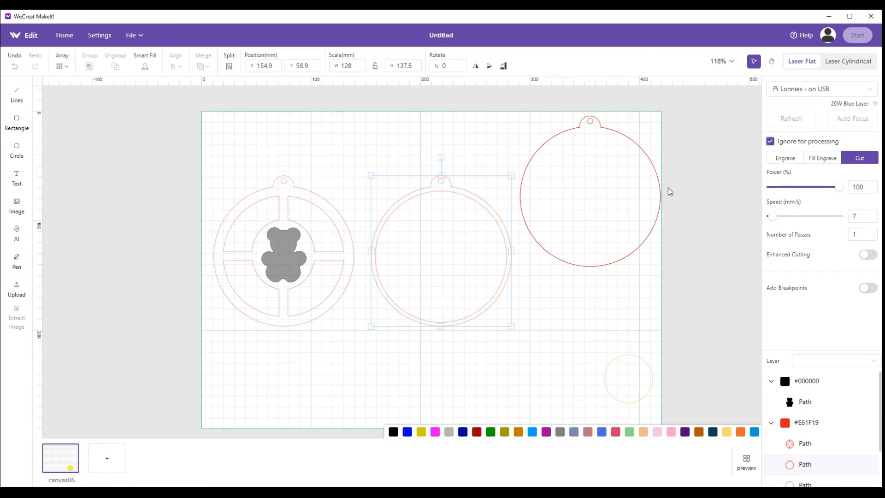
Move the plain ornament to X 294.9, Y 6.5 mm and exclude it from processing
left_click_drag(604, 182, 418, 261)
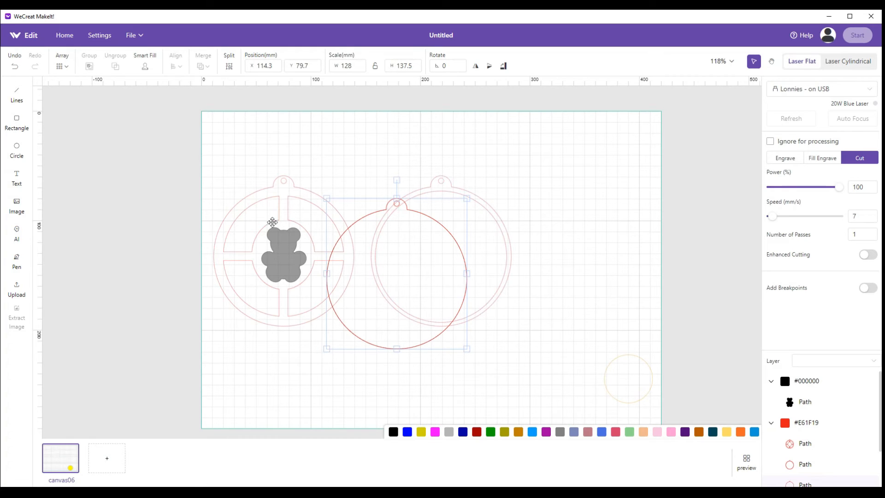
left_click_drag(355, 336, 553, 257)
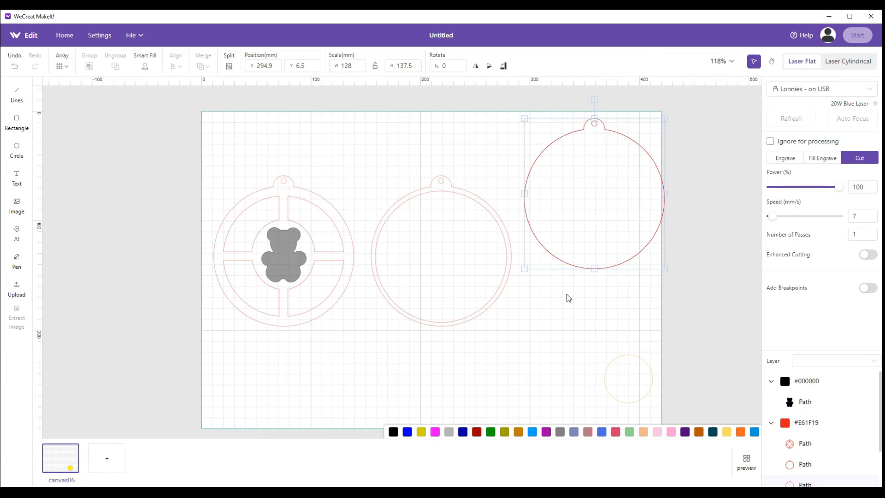
left_click(771, 142)
Move the ring ornament to X 253.5, Y 17.5 mm, briefly including it in processing before excluding it again
left_click_drag(470, 280, 578, 235)
left_click(771, 141)
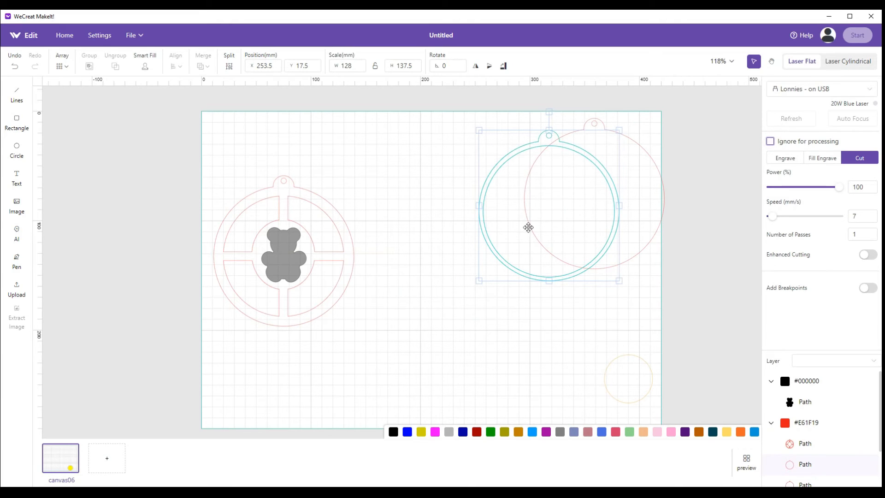
left_click(770, 141)
Include the bear-and-window group in processing and move it to X 44.1, Y 12.4 mm
left_click(304, 229)
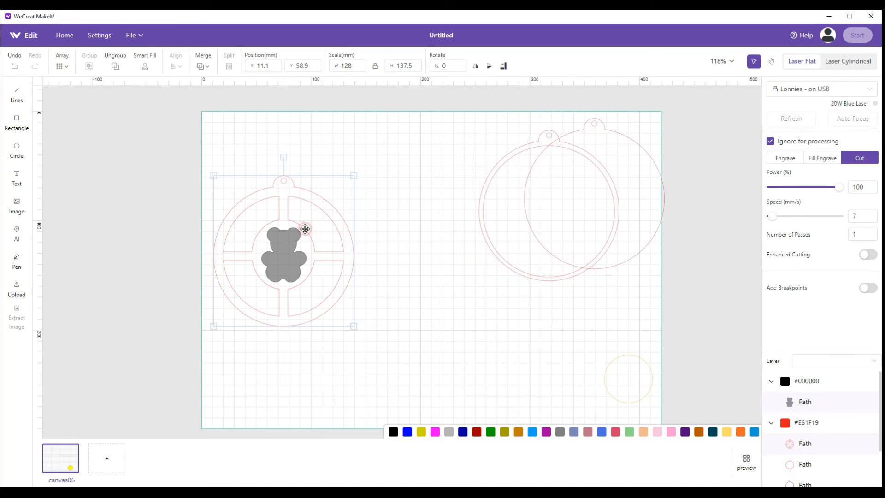
left_click(771, 142)
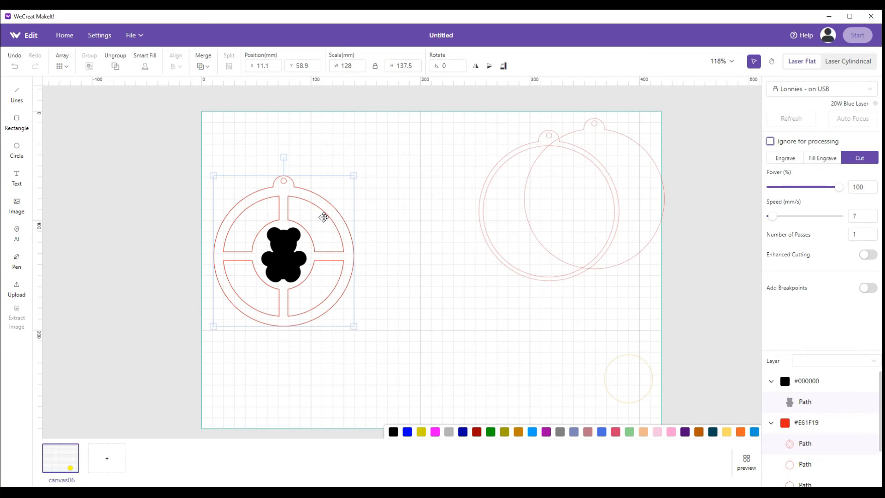
left_click_drag(325, 216, 361, 164)
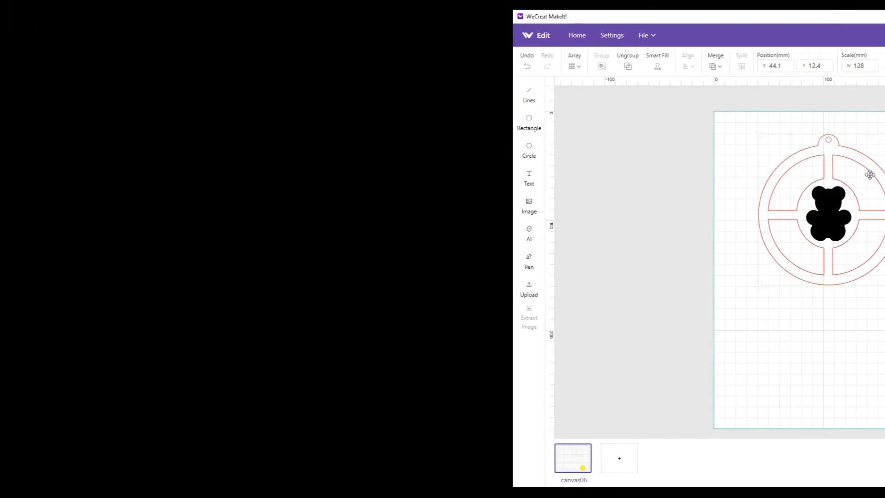